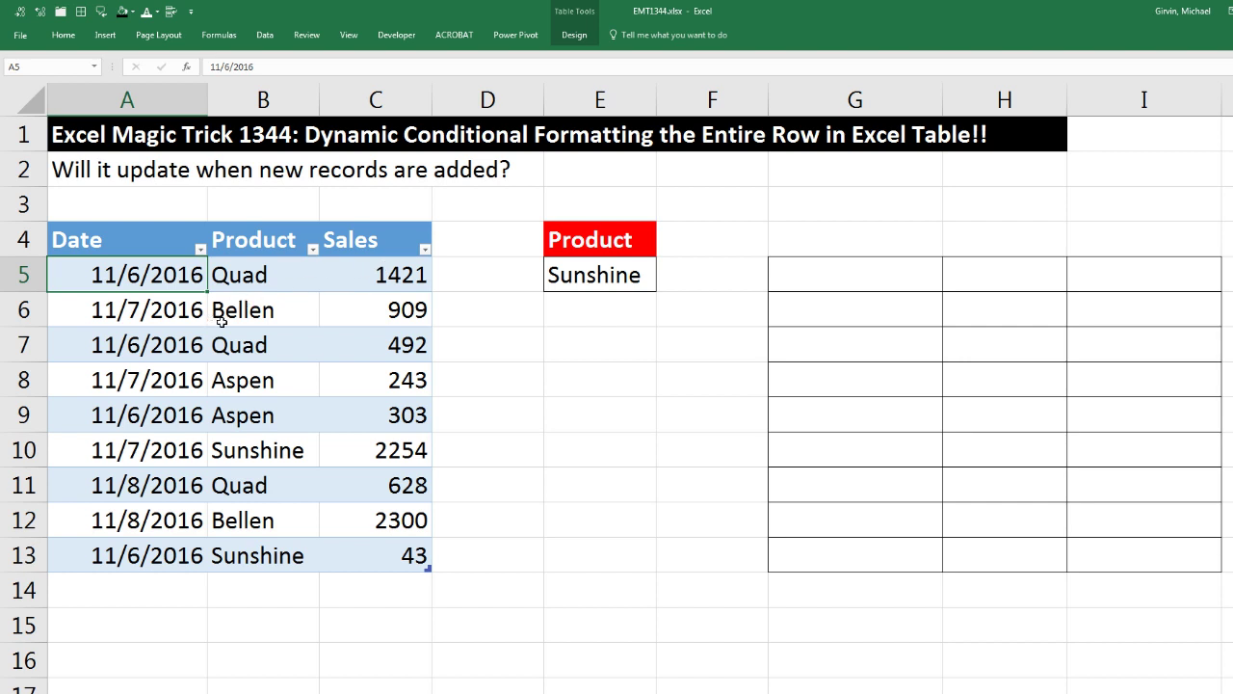
# Choose Aspen as the product in cell E5.
pyautogui.click(589, 273)
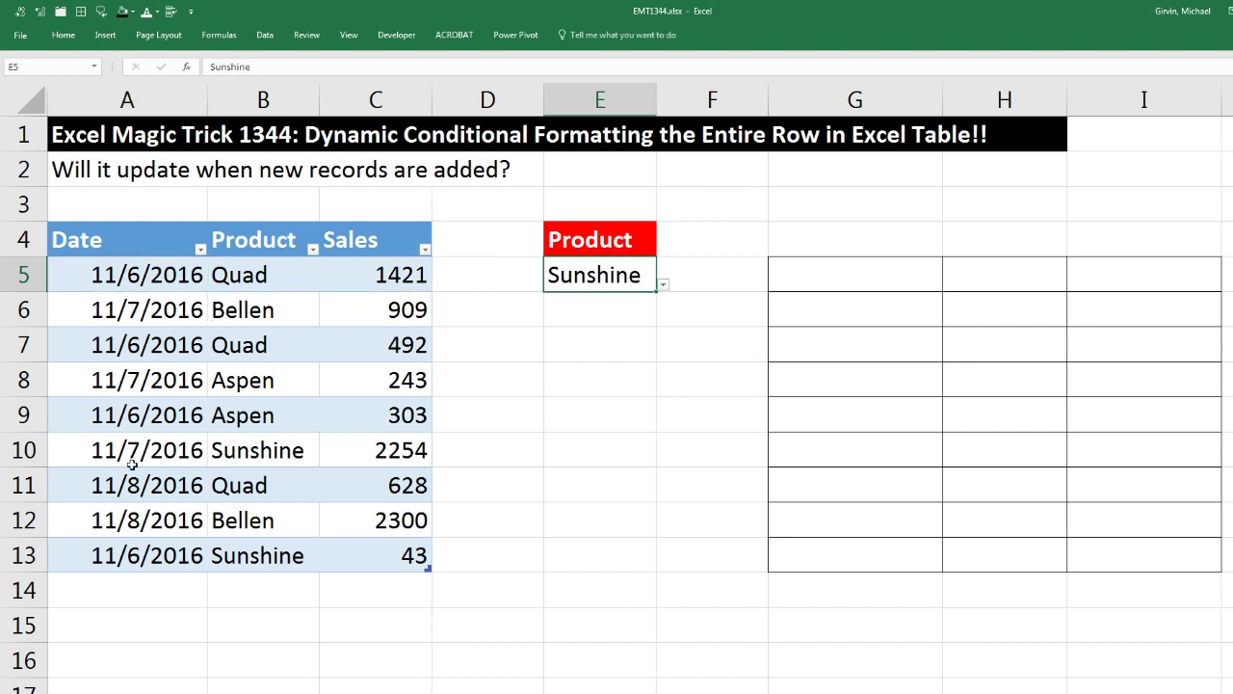
pyautogui.moveTo(88, 450); pyautogui.dragTo(388, 450)
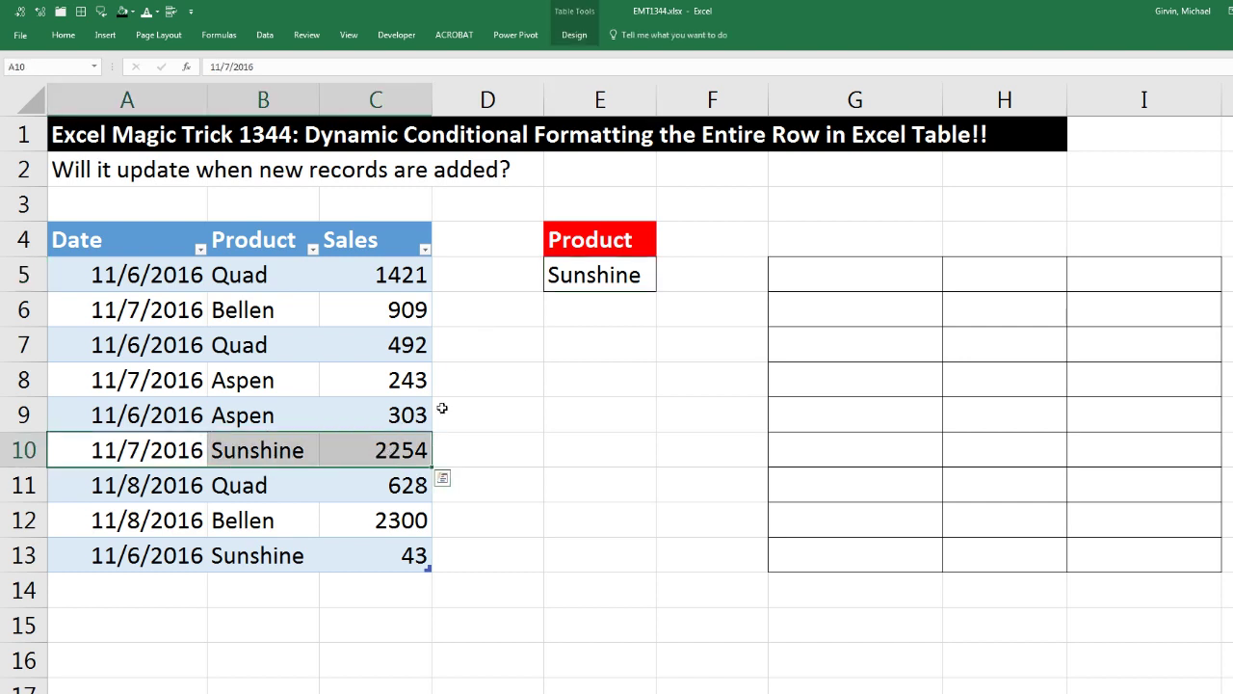
pyautogui.click(590, 279)
pyautogui.click(664, 284)
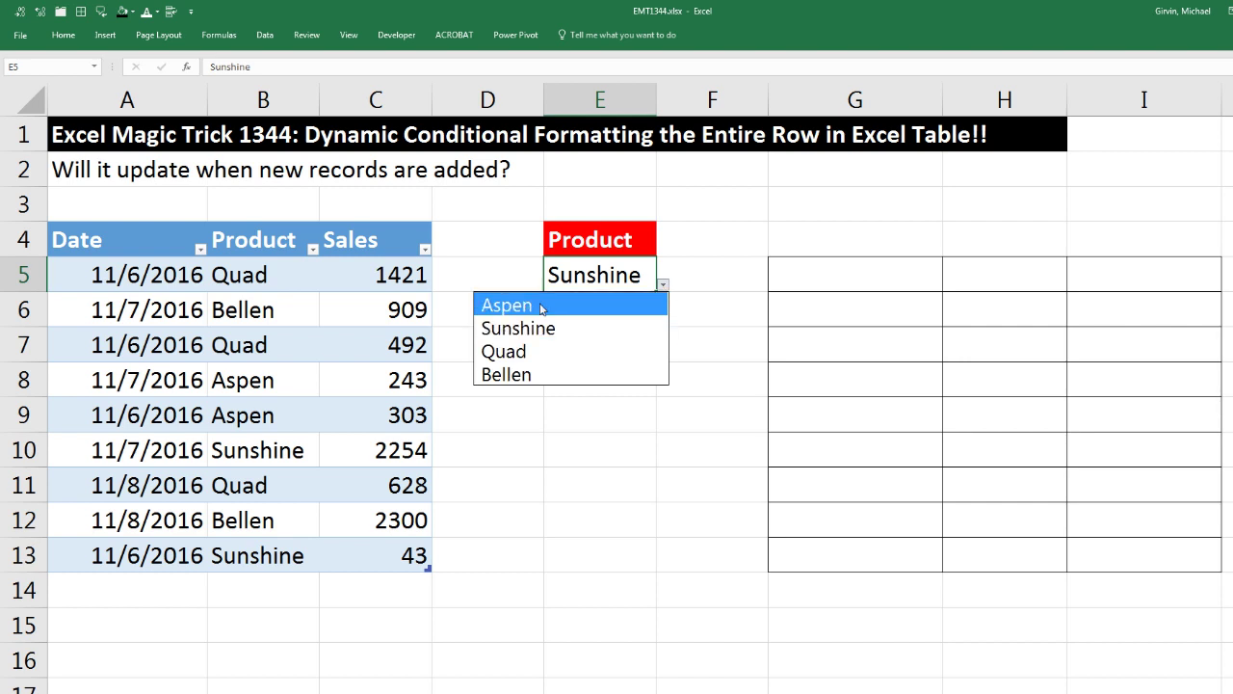
pyautogui.click(542, 306)
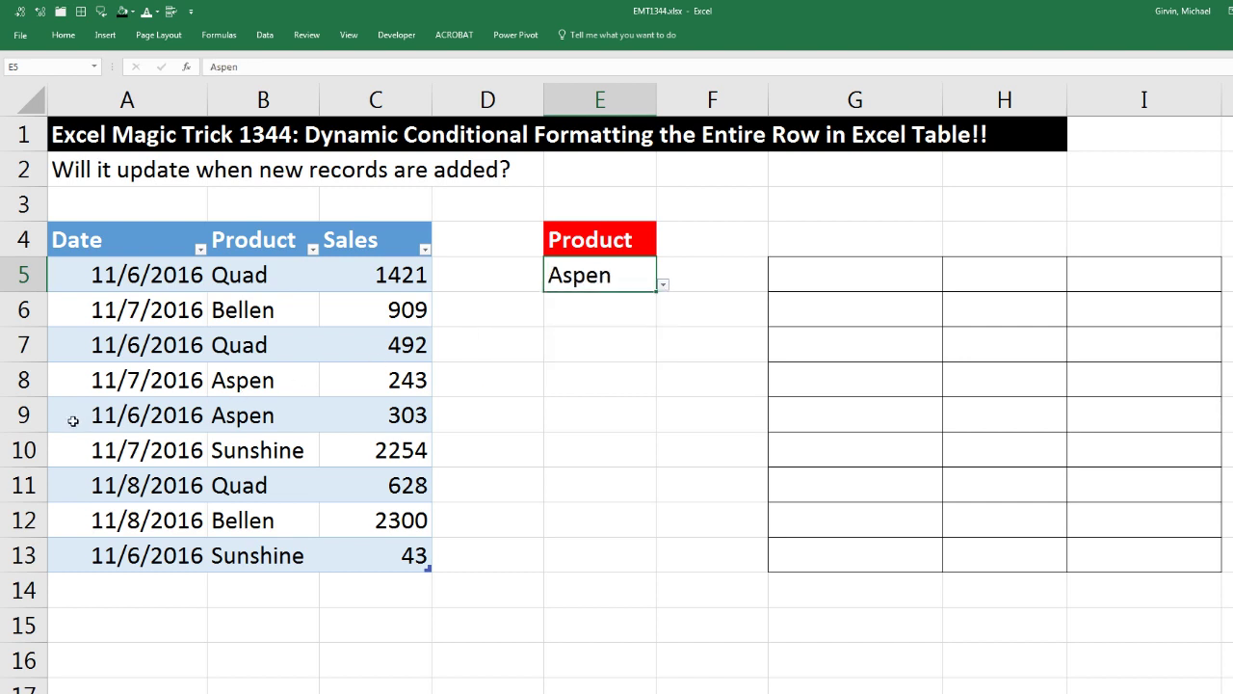
# Examine the Aspen record in row 8 cell by cell and compare it with the blank grid in G5:I13.
pyautogui.moveTo(78, 392); pyautogui.dragTo(414, 384)
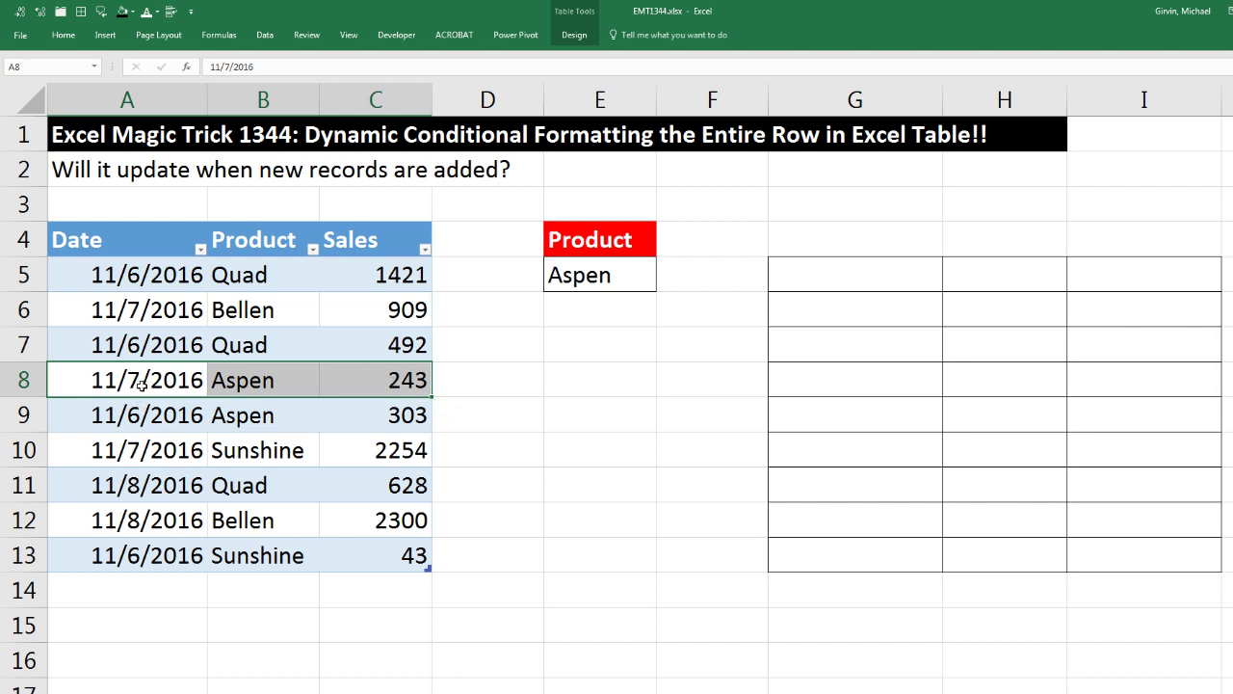
pyautogui.click(63, 34)
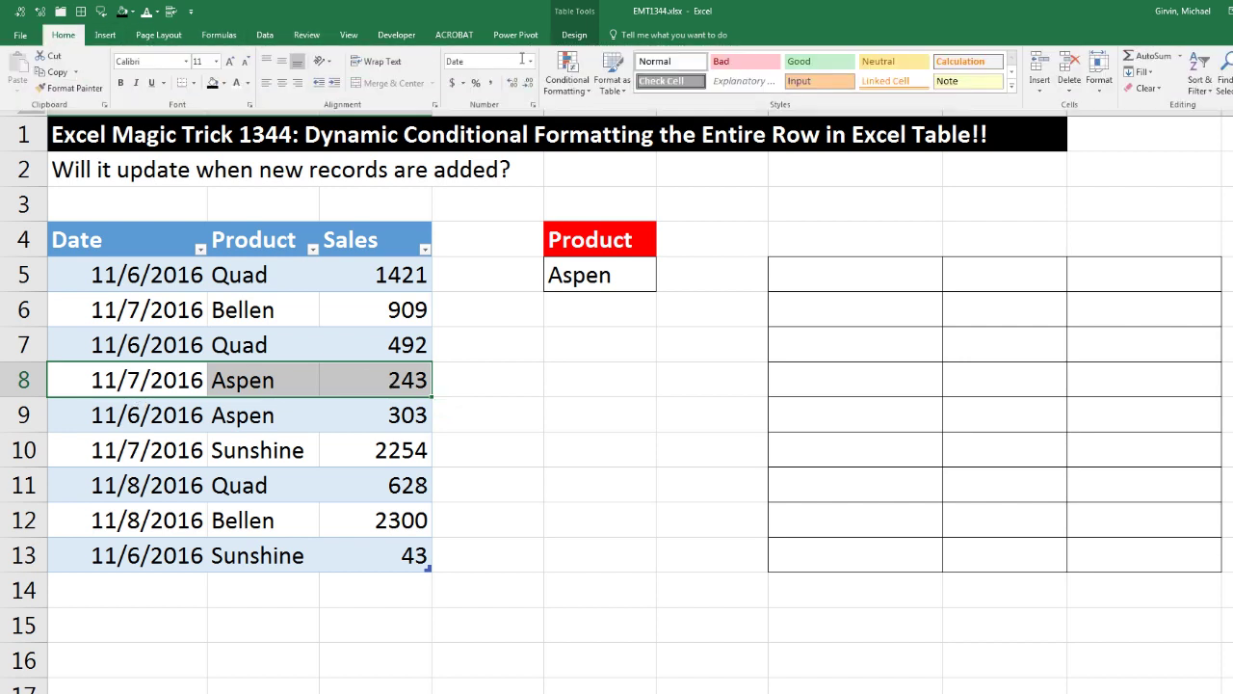
pyautogui.click(171, 379)
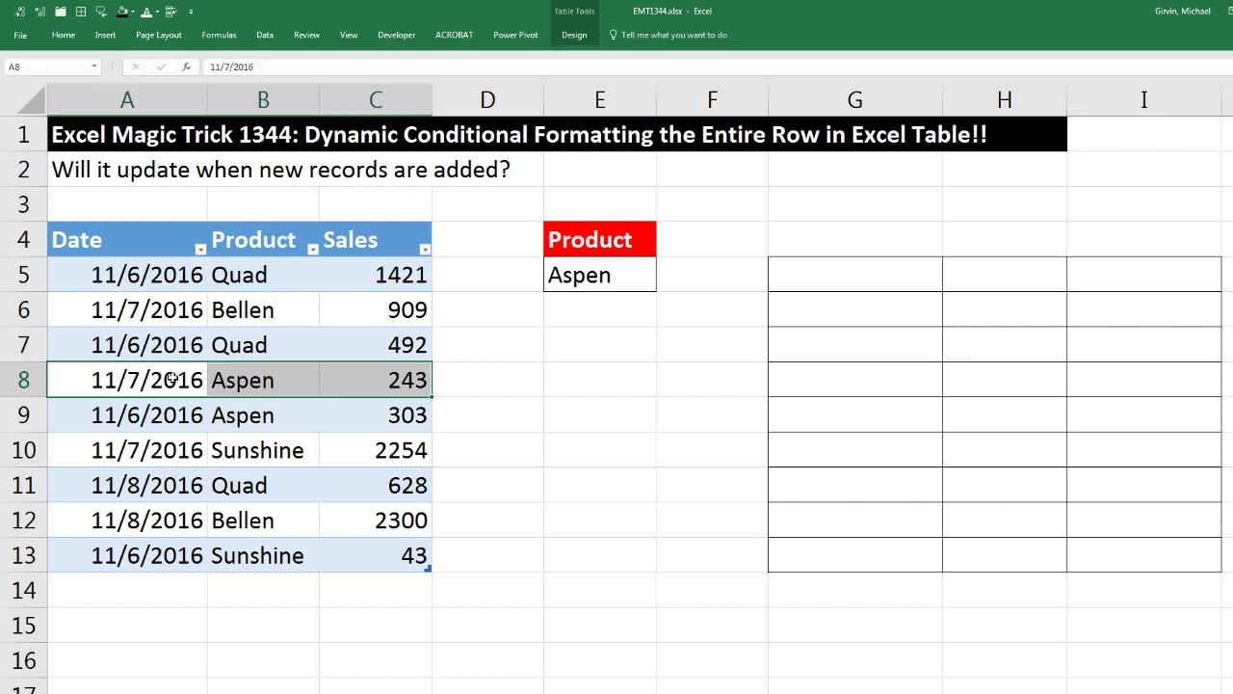
pyautogui.click(172, 378)
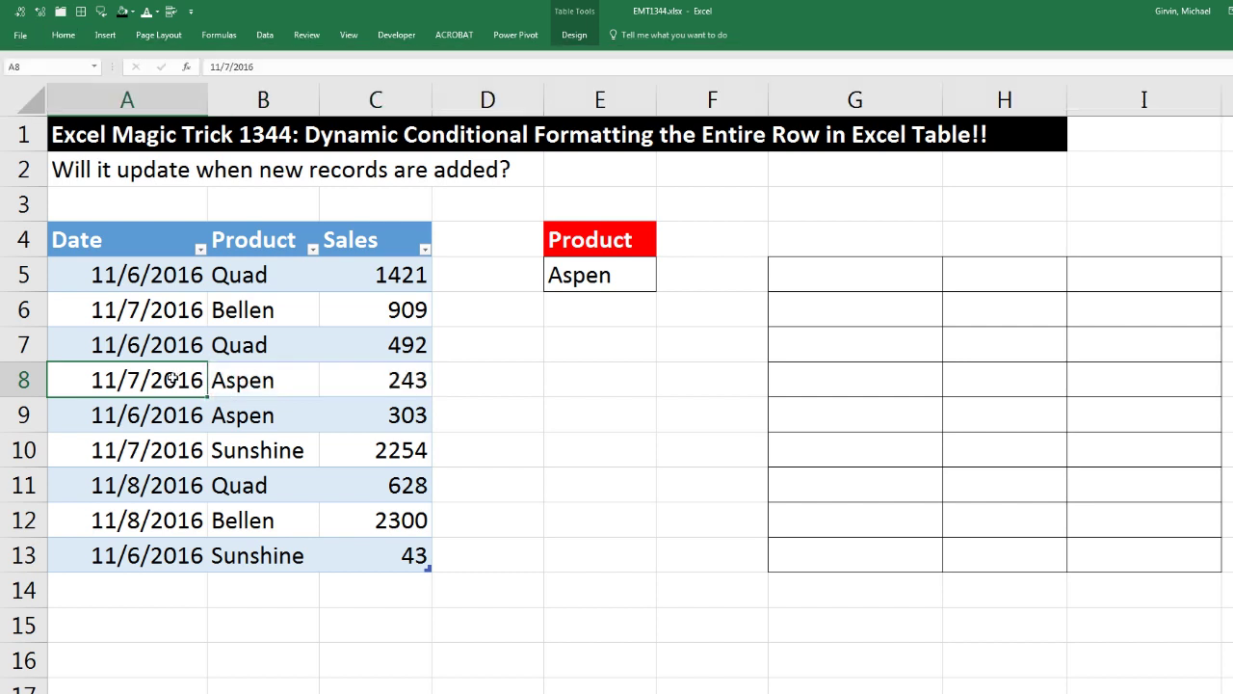
pyautogui.click(225, 382)
pyautogui.click(378, 381)
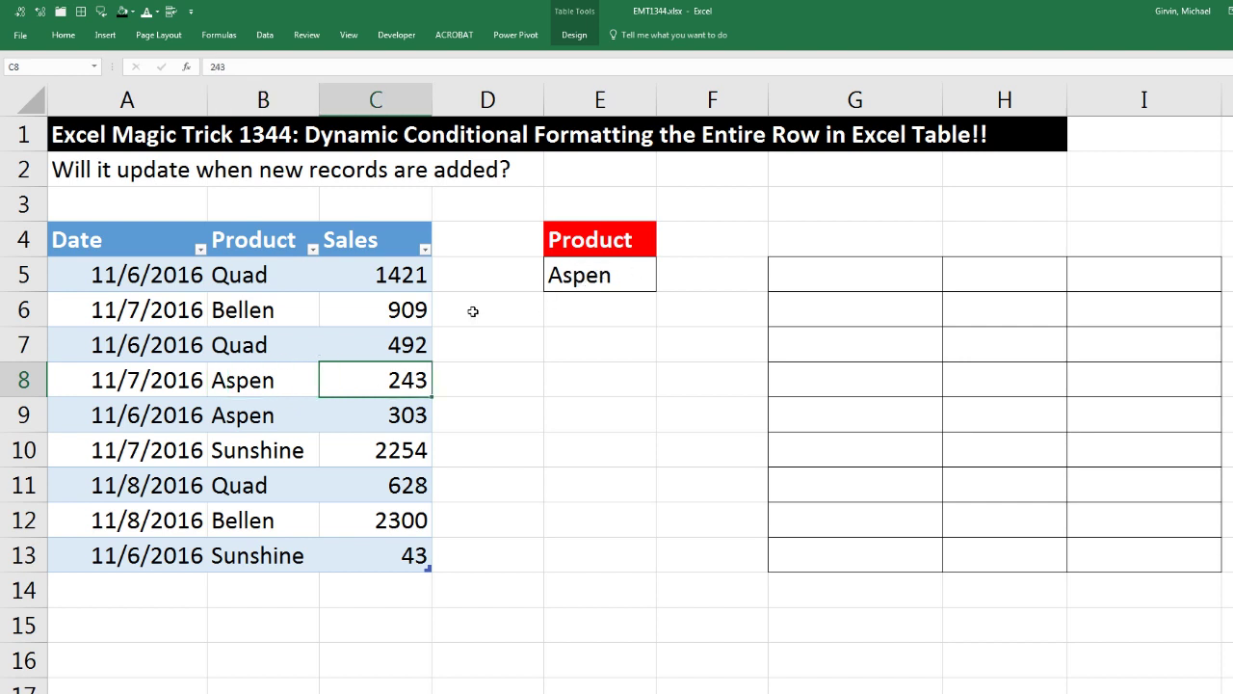
pyautogui.moveTo(140, 386); pyautogui.dragTo(340, 385)
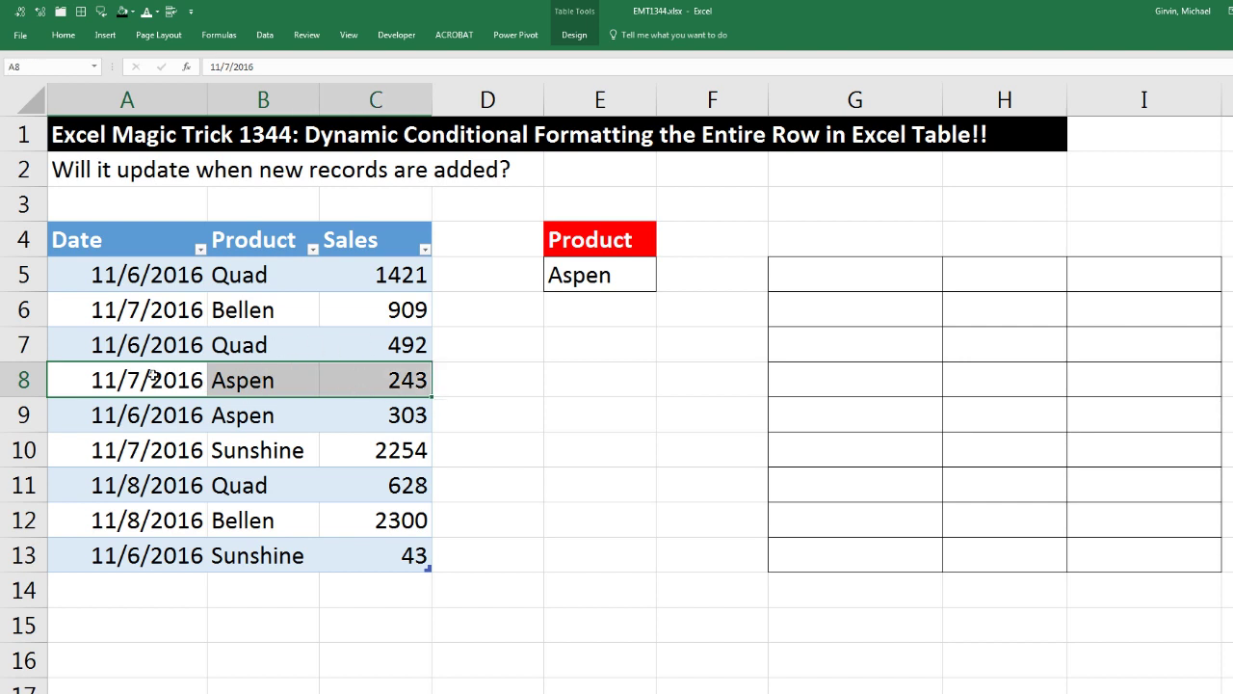
pyautogui.click(152, 277)
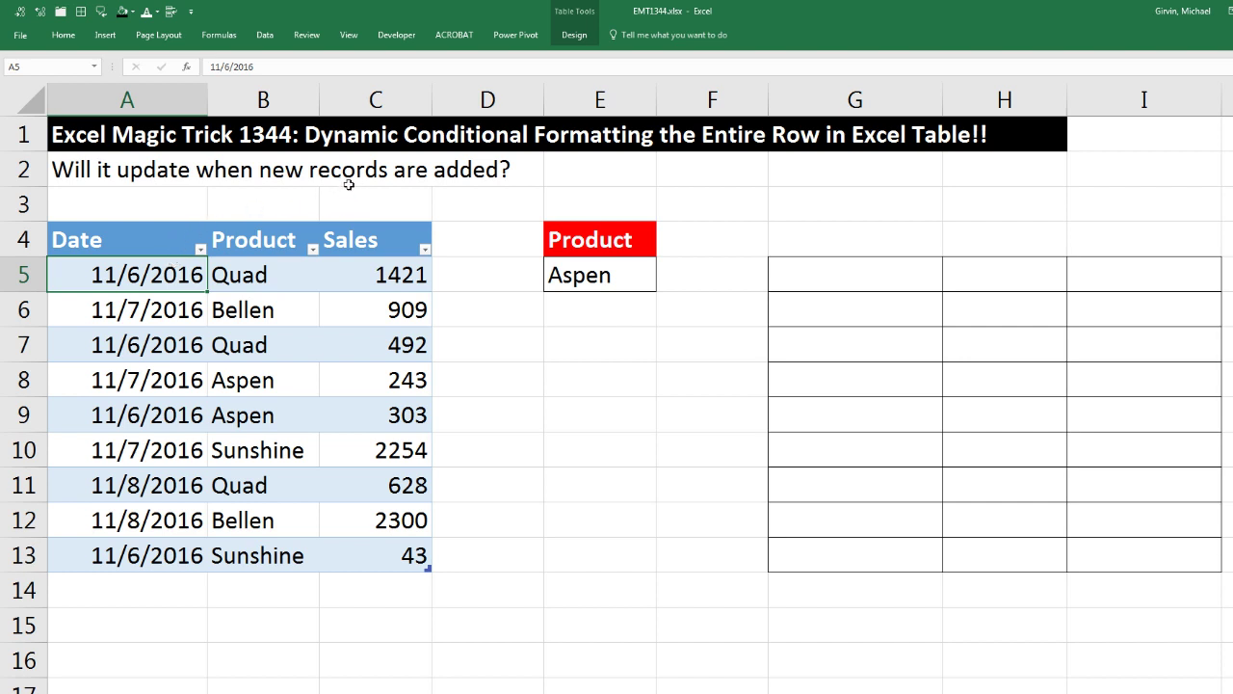
pyautogui.click(781, 282)
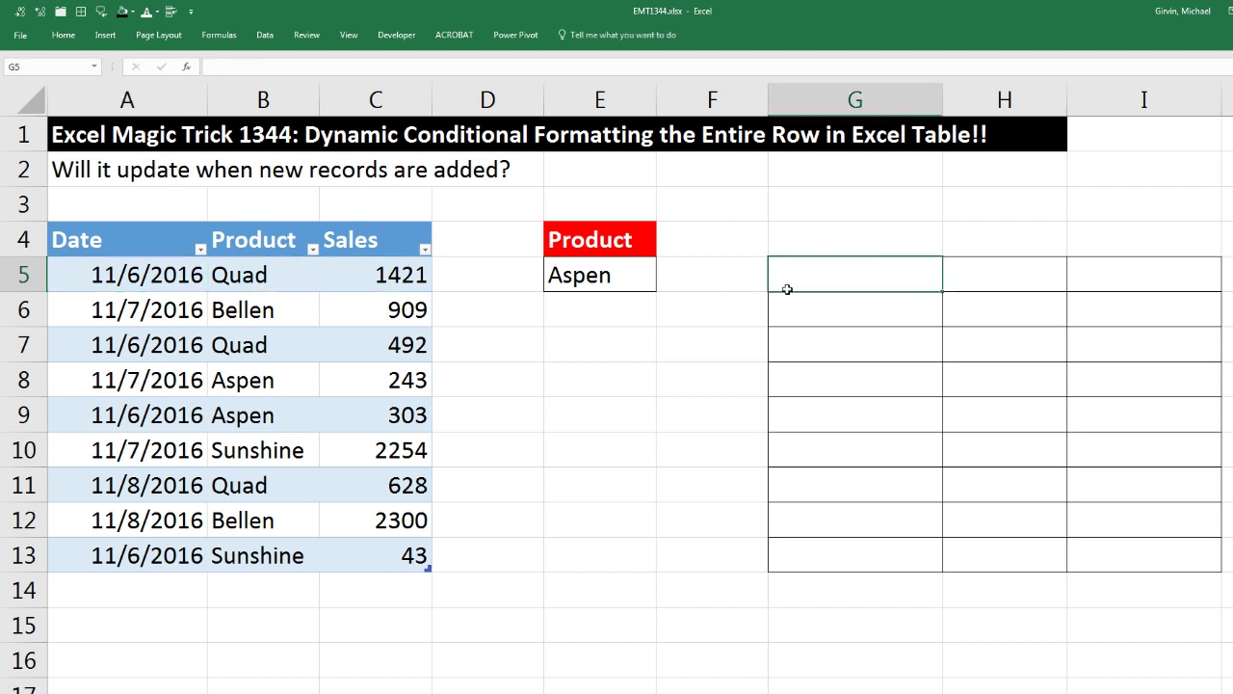
pyautogui.moveTo(799, 270); pyautogui.dragTo(1136, 543)
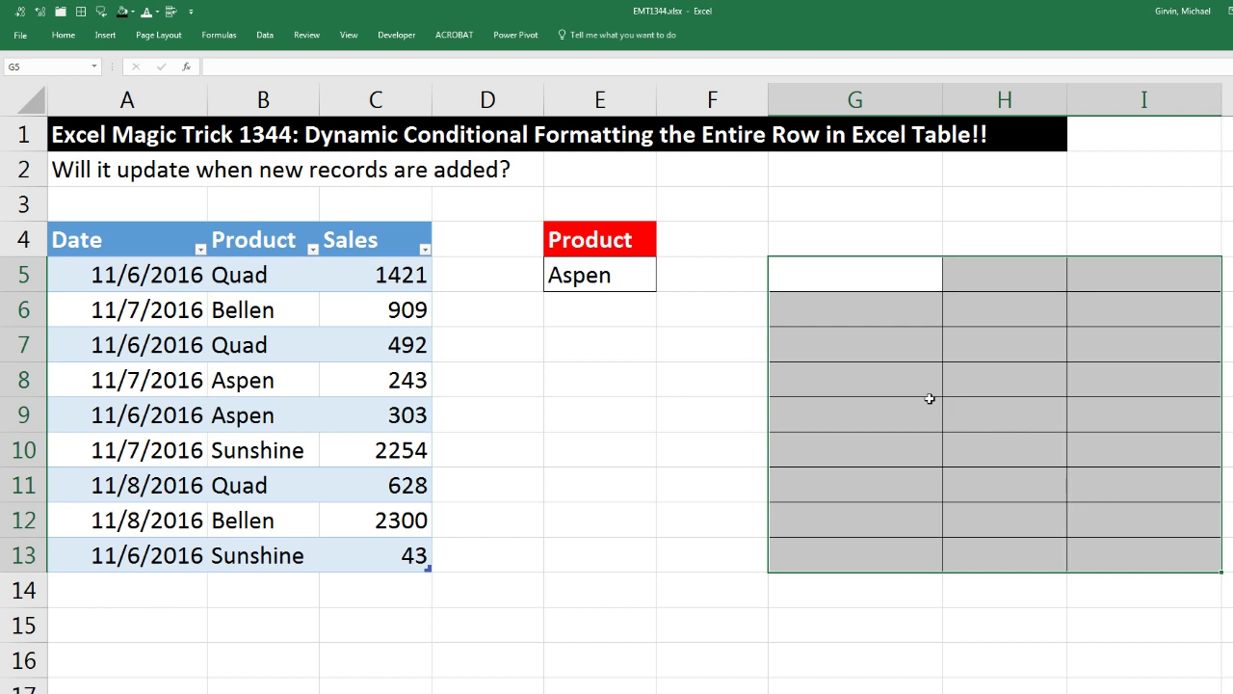
pyautogui.moveTo(820, 382); pyautogui.dragTo(1102, 378)
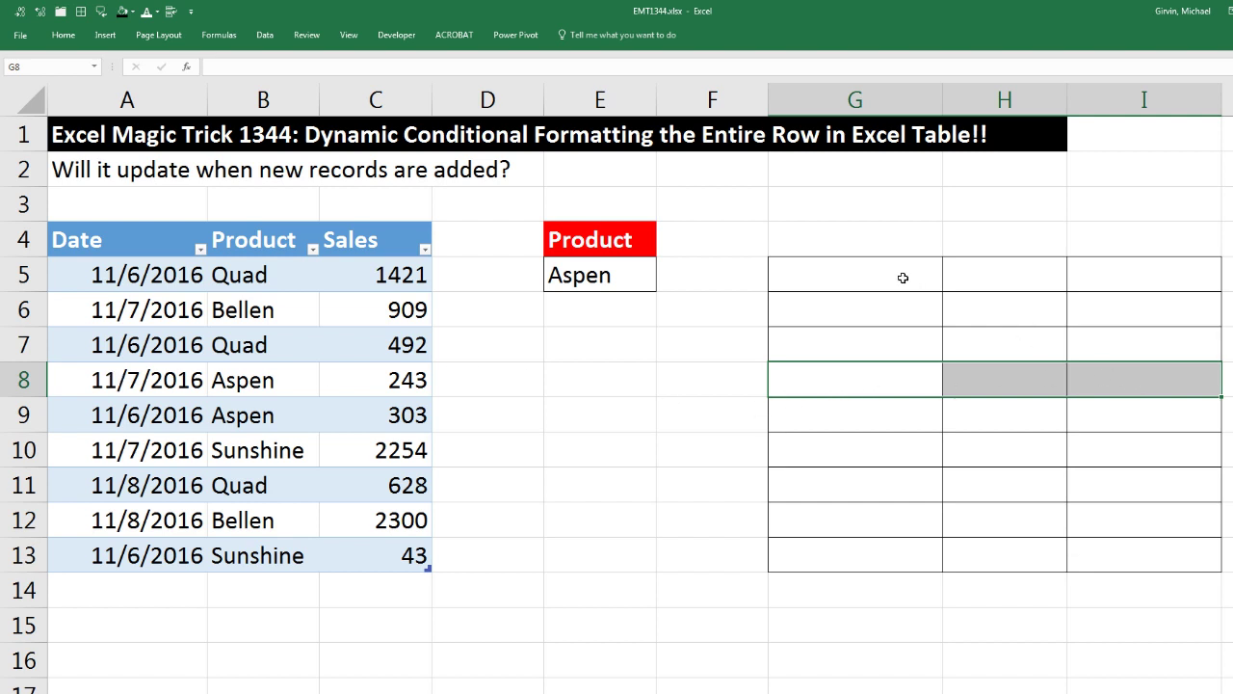
# Start a formula in G5 that refers to the first record's product as plain cell B5 instead of a structured table reference.
pyautogui.click(853, 276)
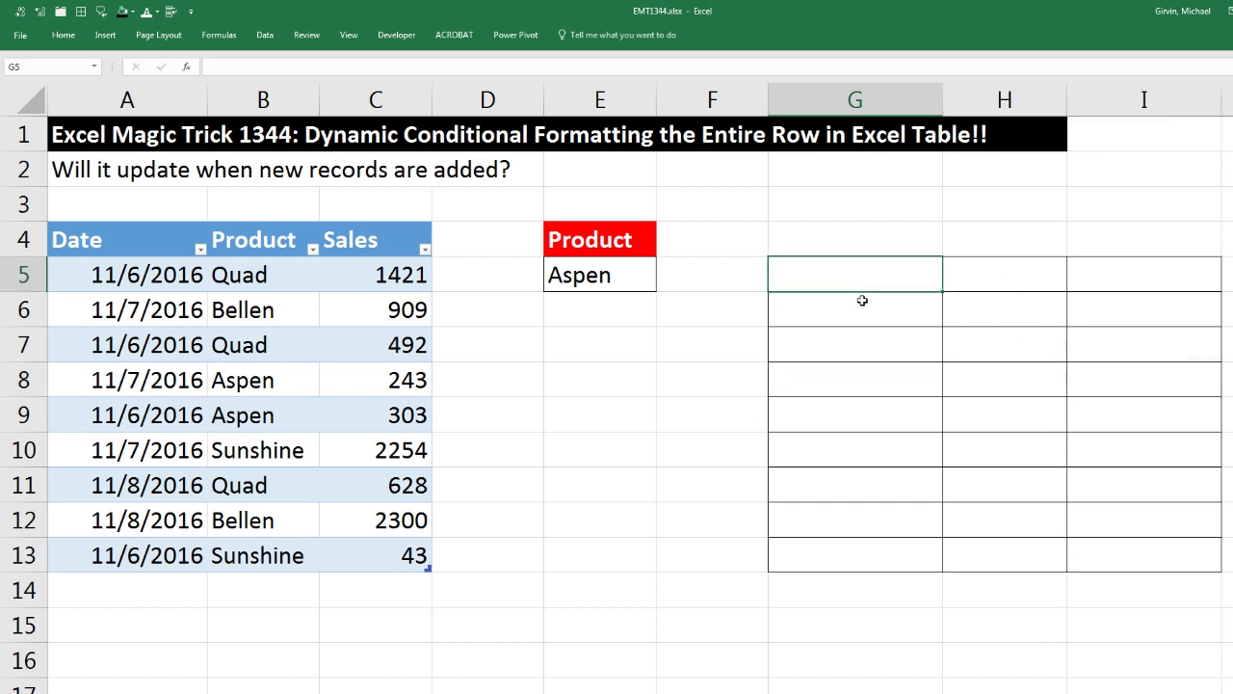
pyautogui.write('=')
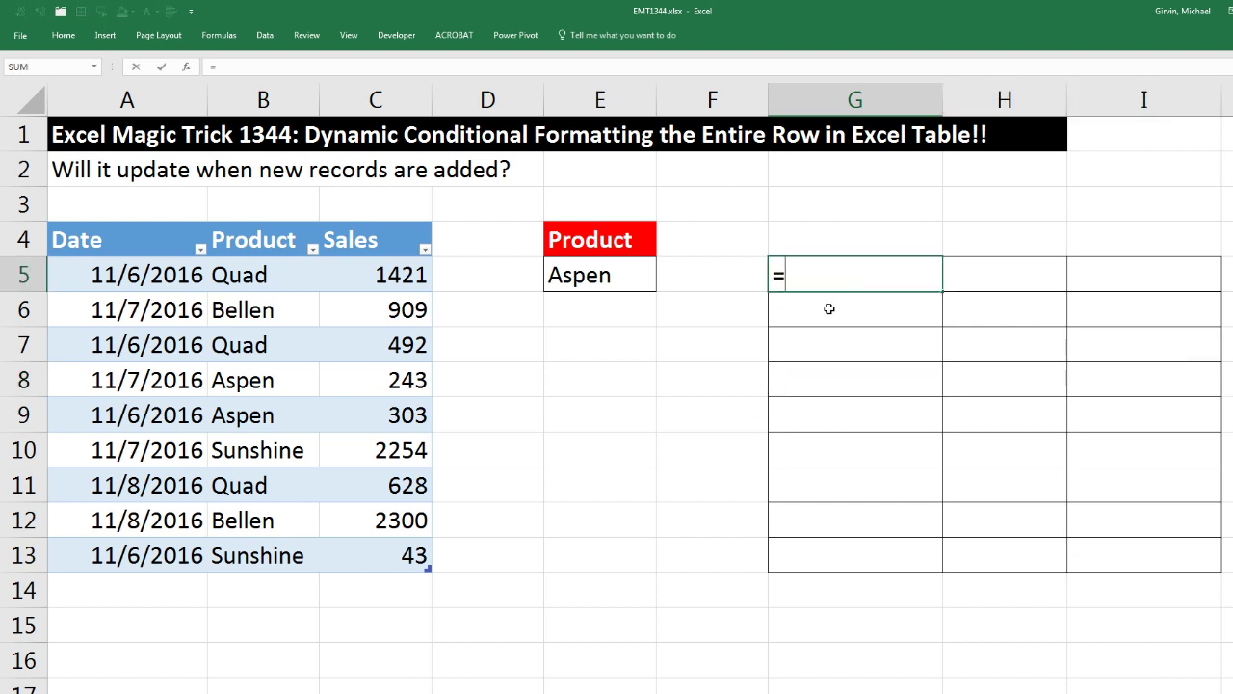
pyautogui.click(280, 275)
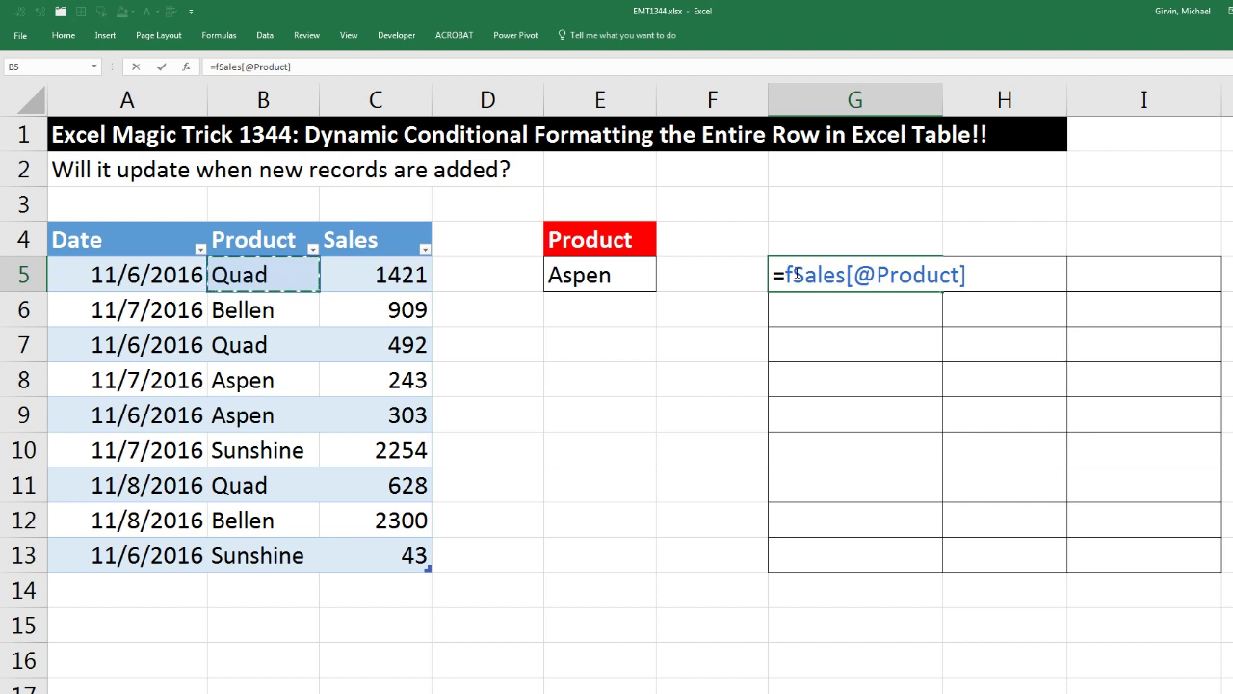
pyautogui.moveTo(785, 274); pyautogui.dragTo(966, 274)
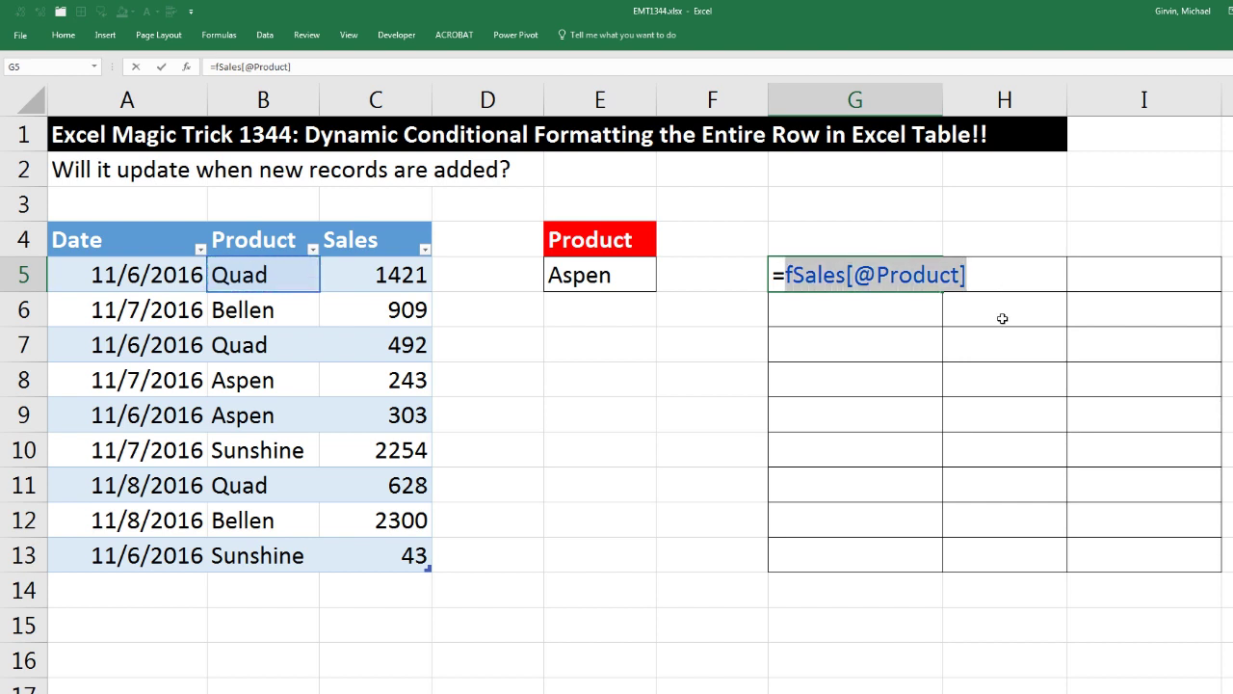
pyautogui.press('BackSpace')
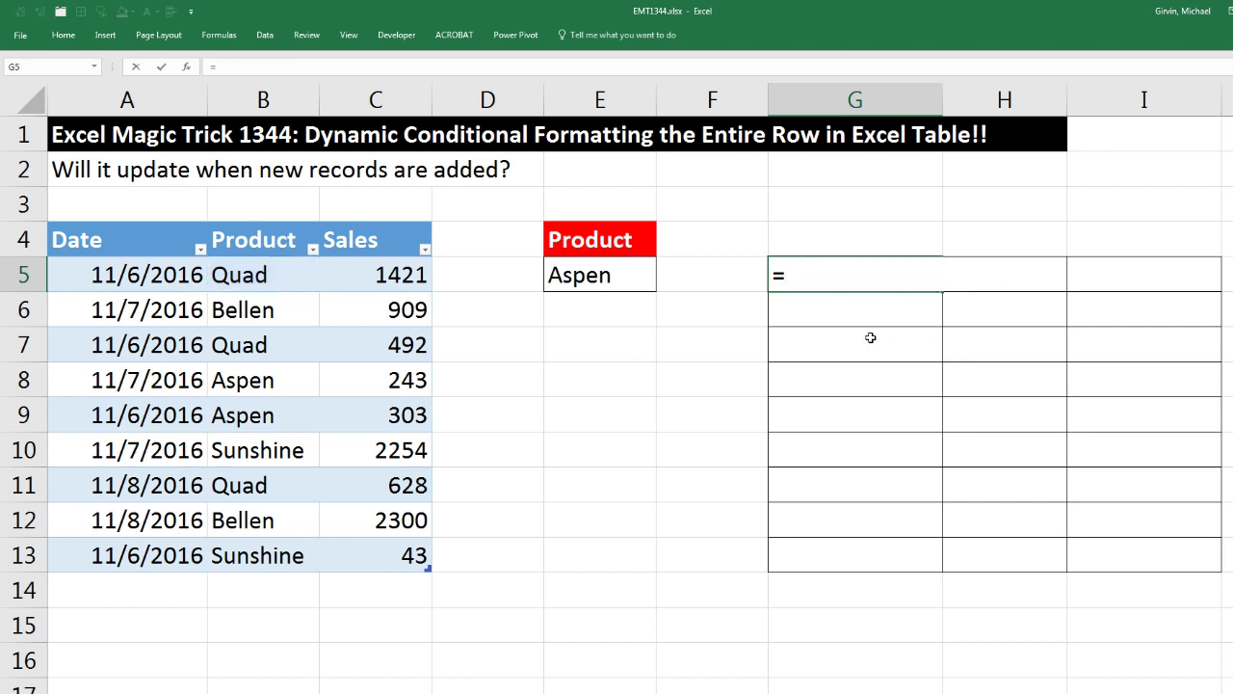
pyautogui.write('B')
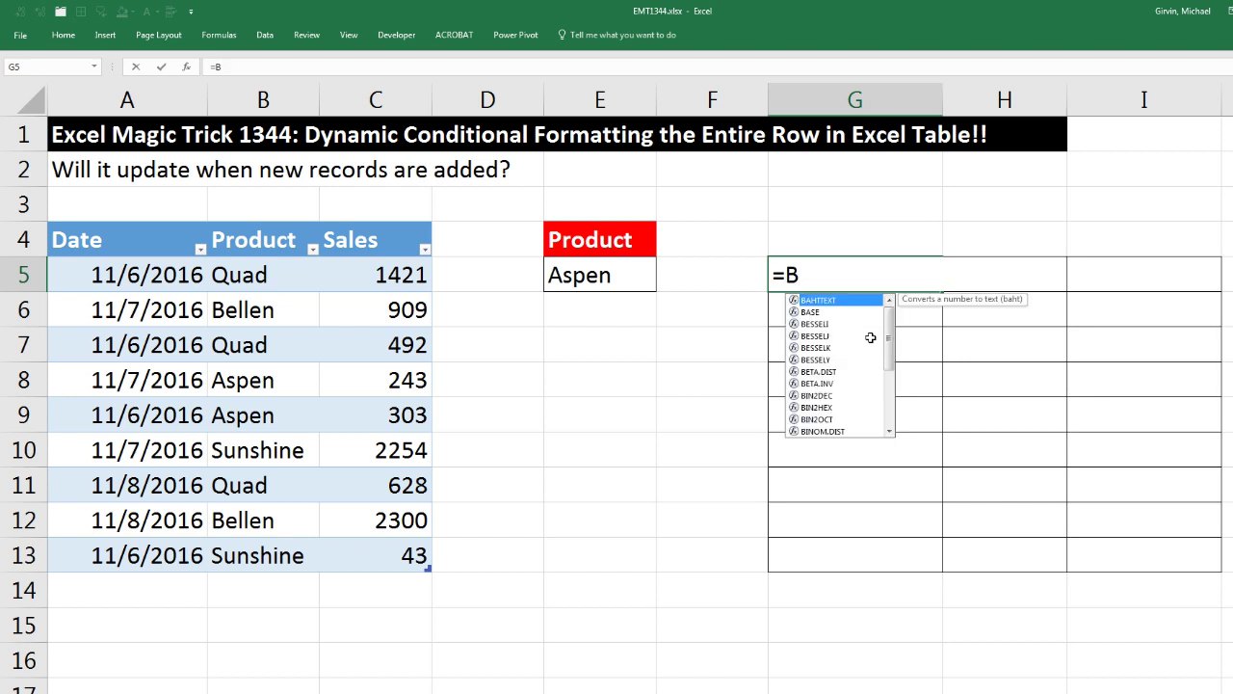
pyautogui.write('5')
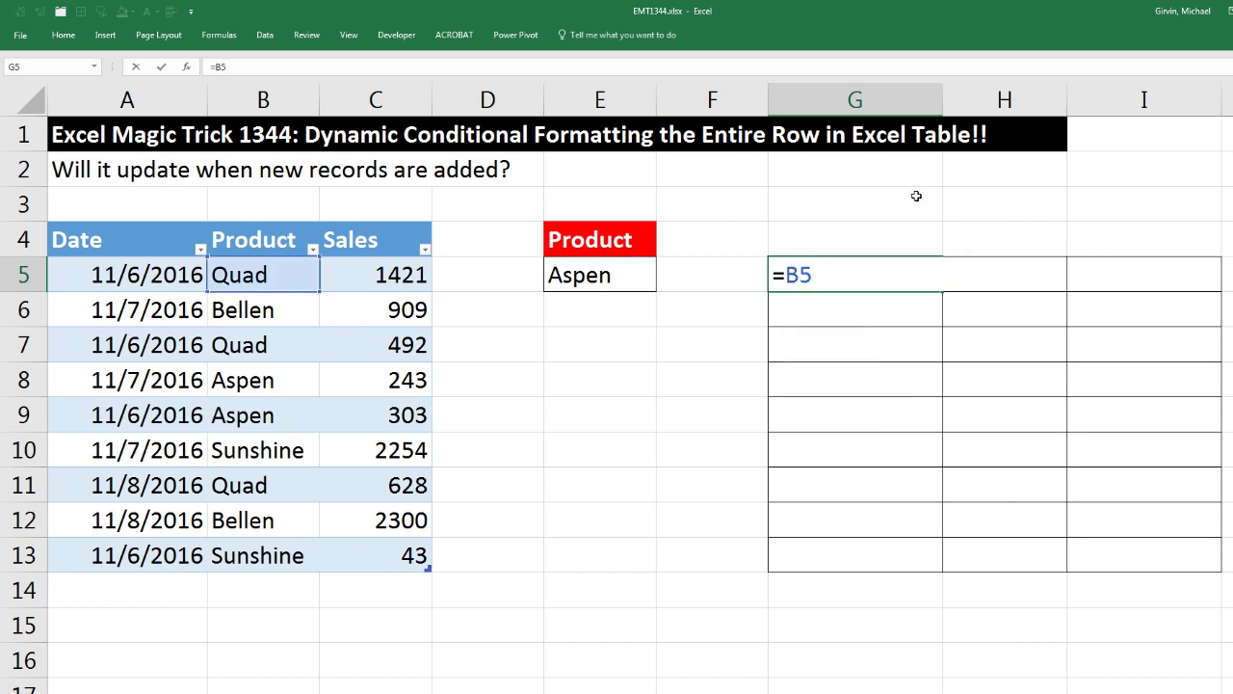
# Complete the formula in G5 as =$B5=$E$5 and copy it through G5:I13.
pyautogui.press('F2')
pyautogui.press('Left')
pyautogui.press('Left')
pyautogui.write('$')
pyautogui.click(625, 272)
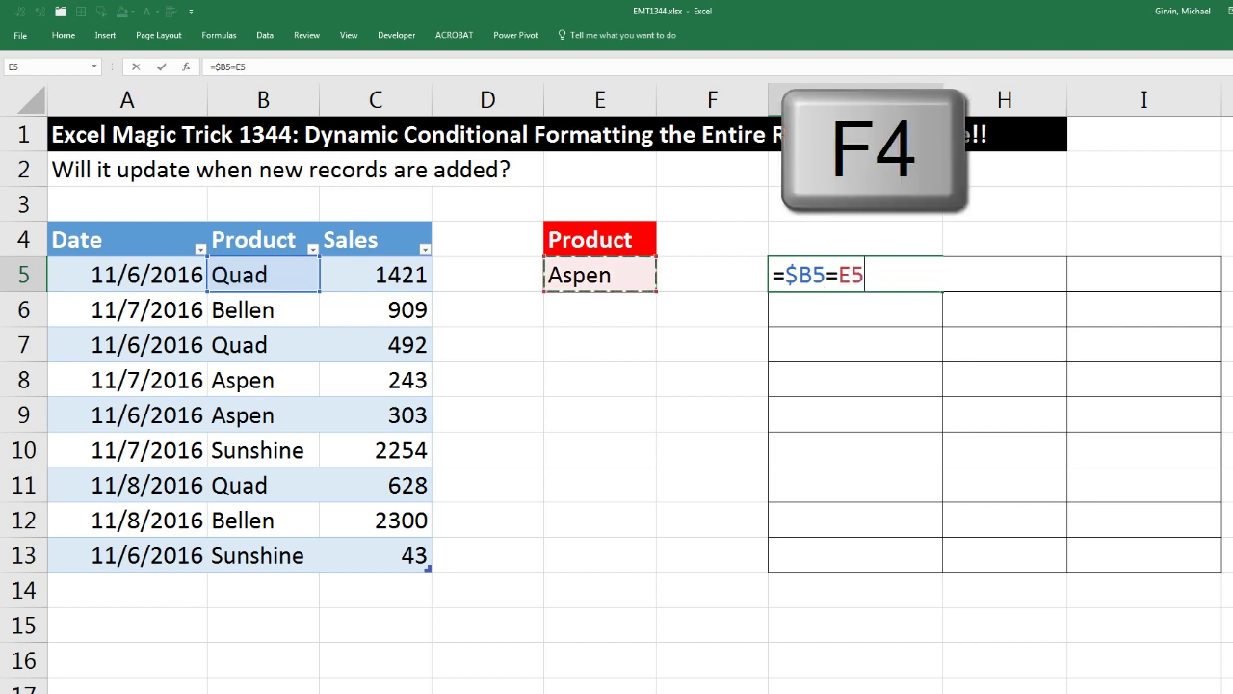
pyautogui.press('F4')
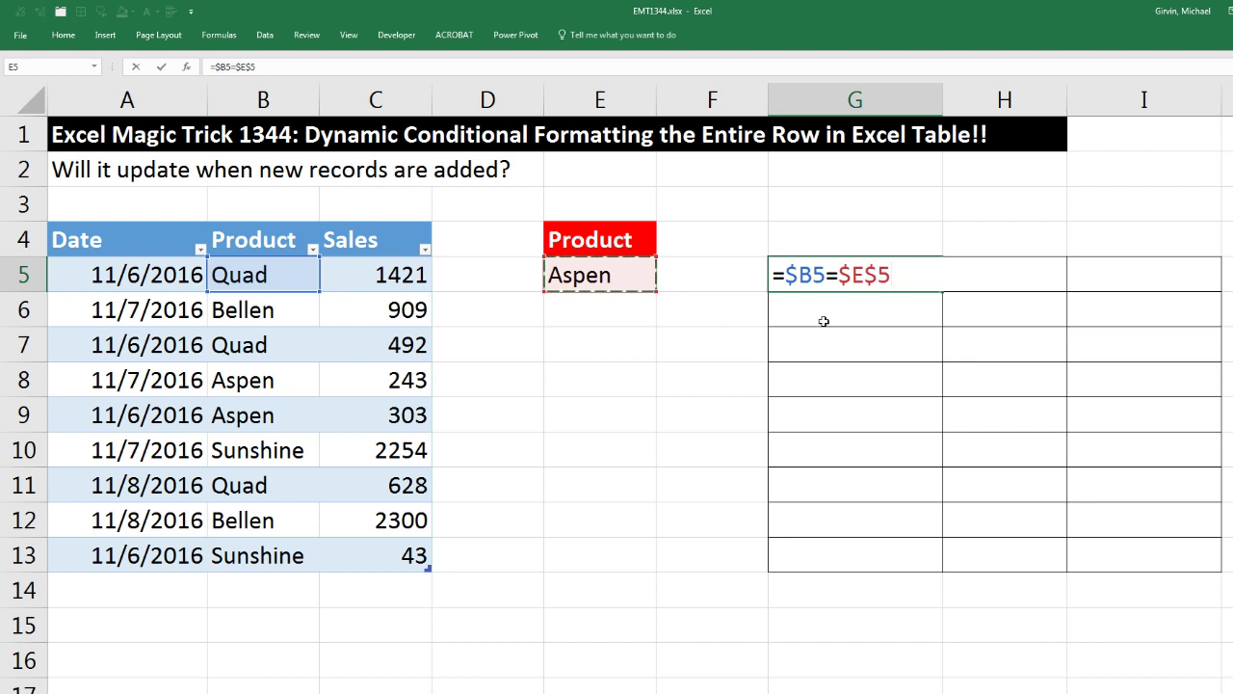
pyautogui.hotkey('ctrl', 'Return')
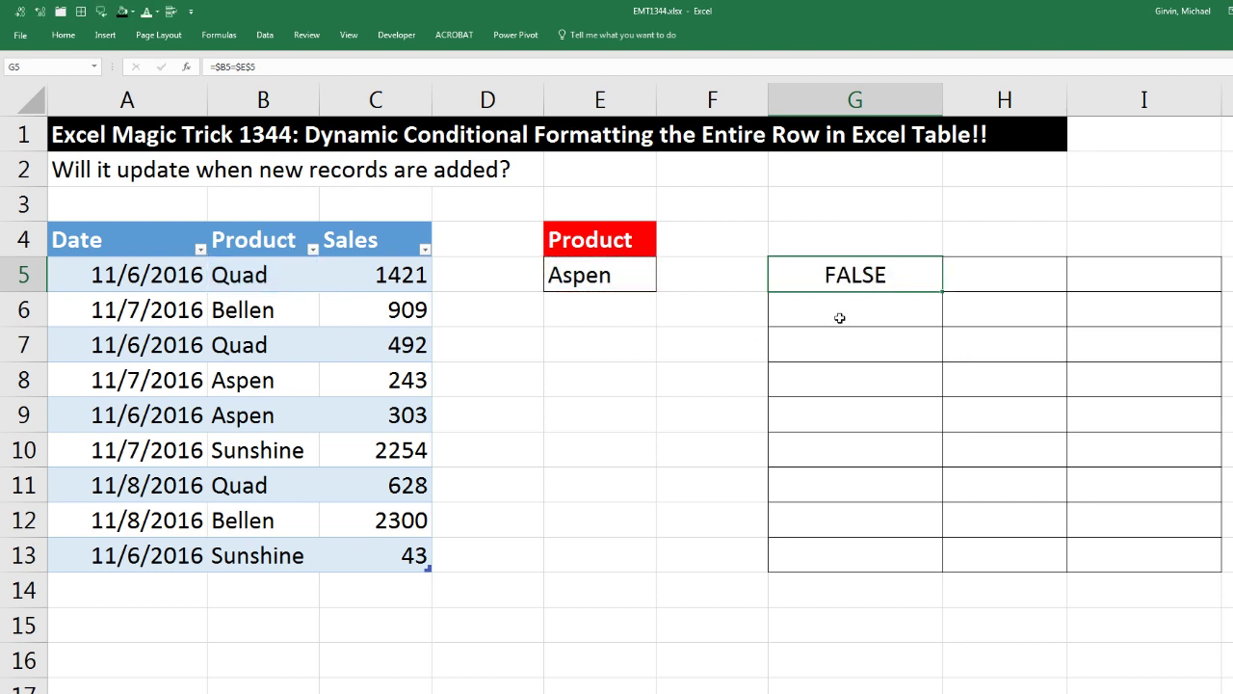
pyautogui.moveTo(944, 292); pyautogui.dragTo(1223, 568)
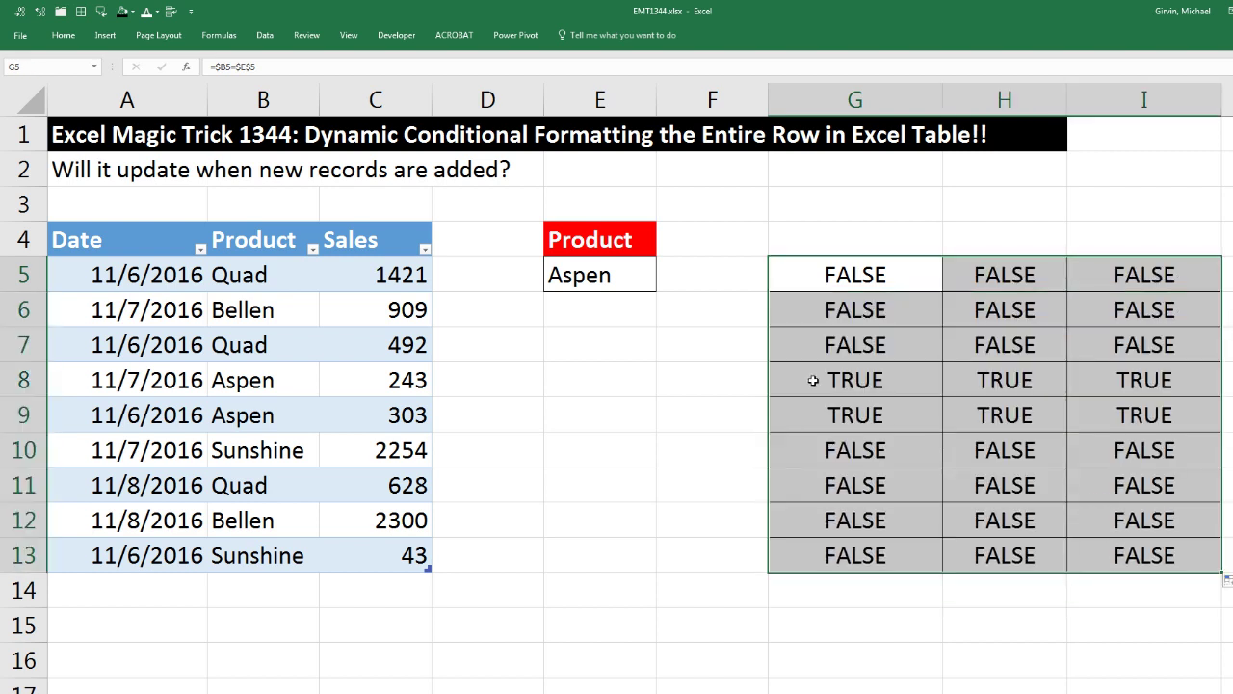
# Check the results in rows 8 and 9 of the grid and inspect the formula references across G8:I8.
pyautogui.moveTo(813, 380); pyautogui.dragTo(1149, 394)
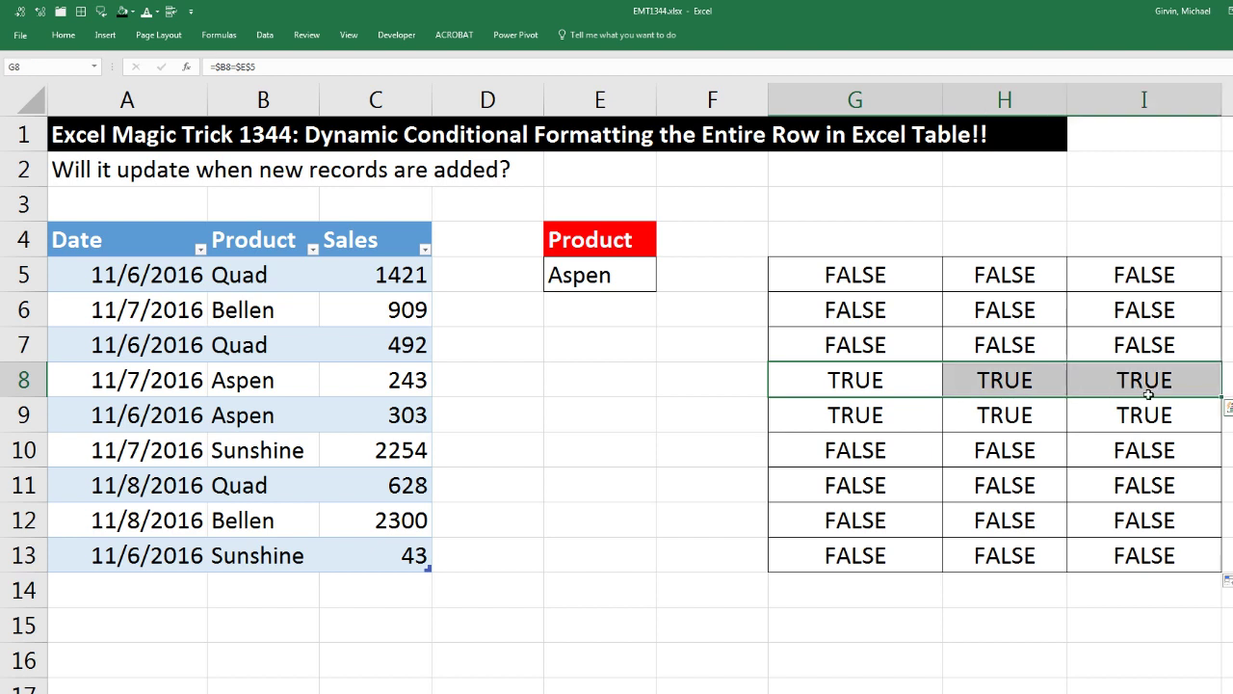
pyautogui.moveTo(826, 416); pyautogui.dragTo(1134, 416)
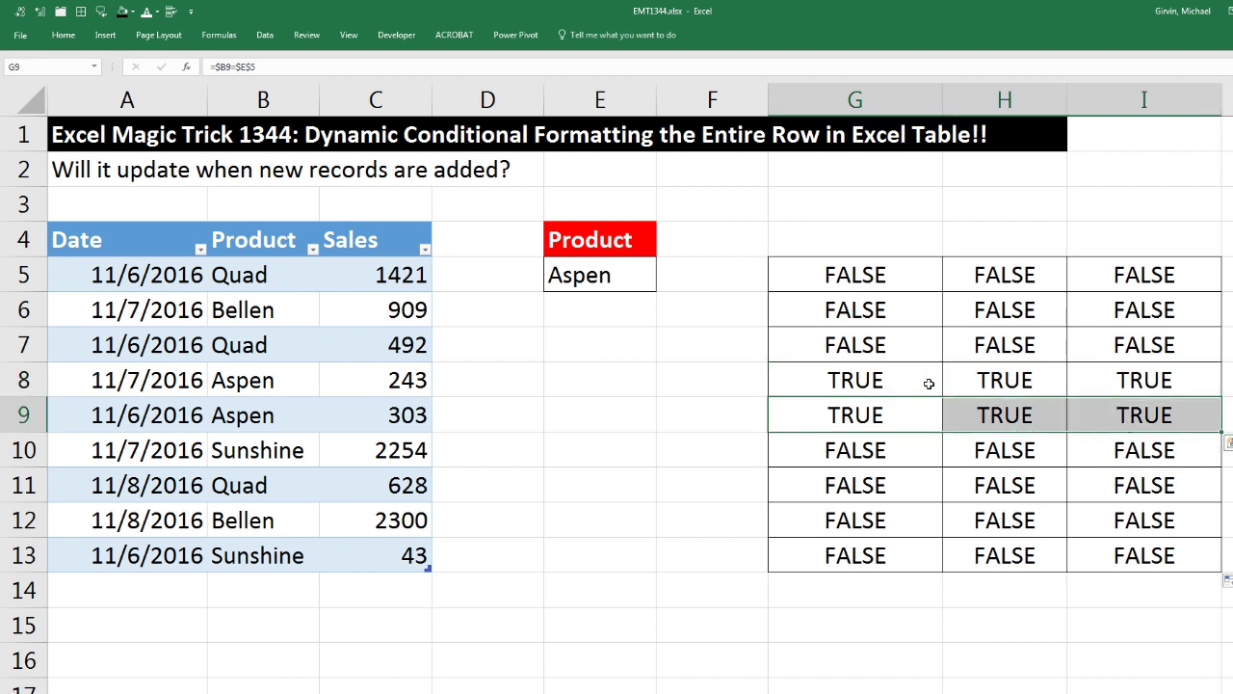
pyautogui.click(855, 381)
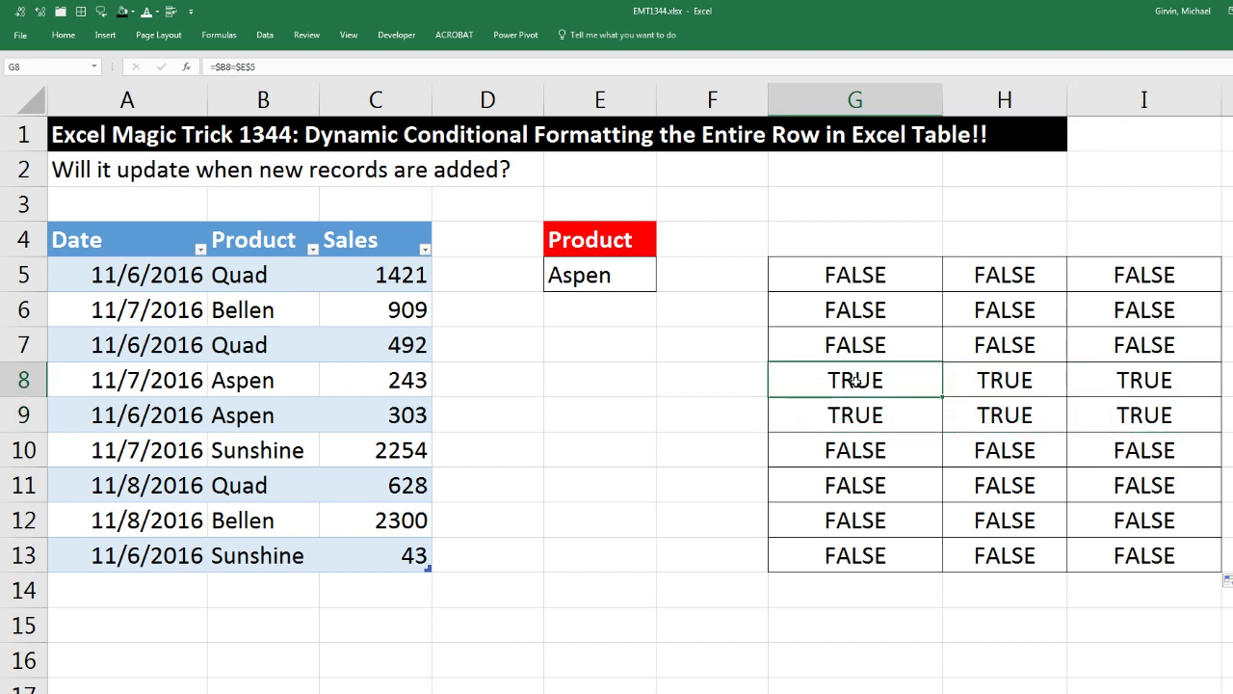
pyautogui.press('F2')
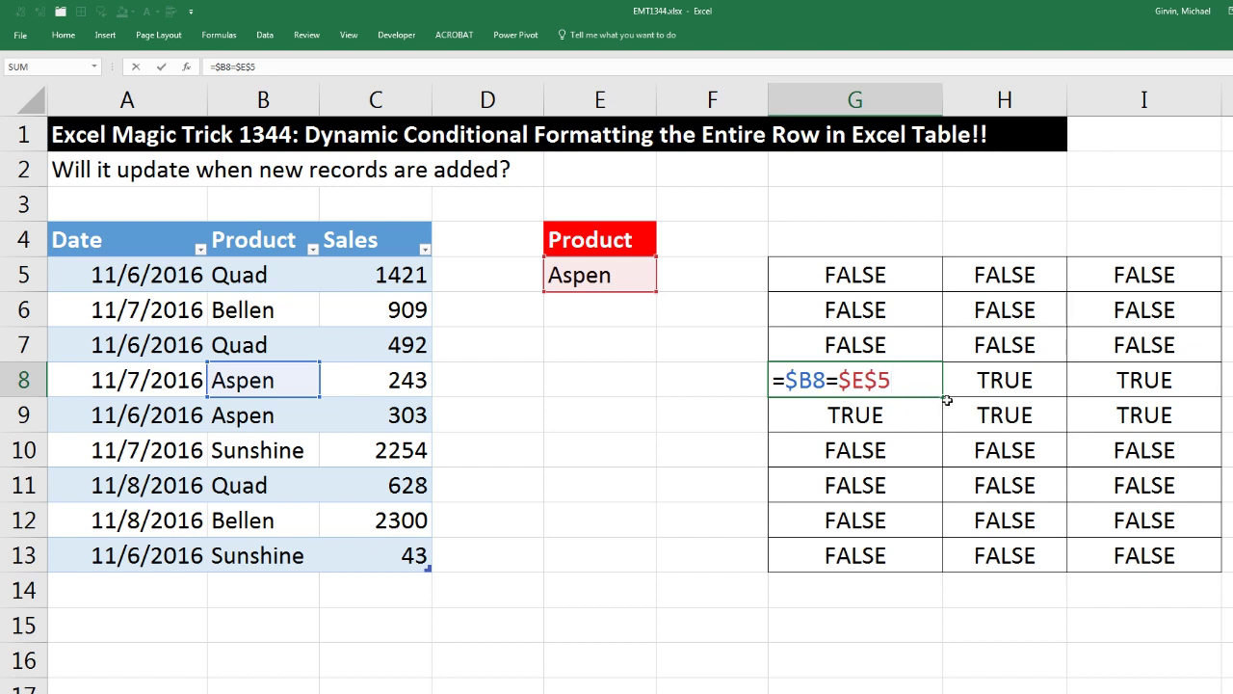
pyautogui.press('Tab')
pyautogui.press('F2')
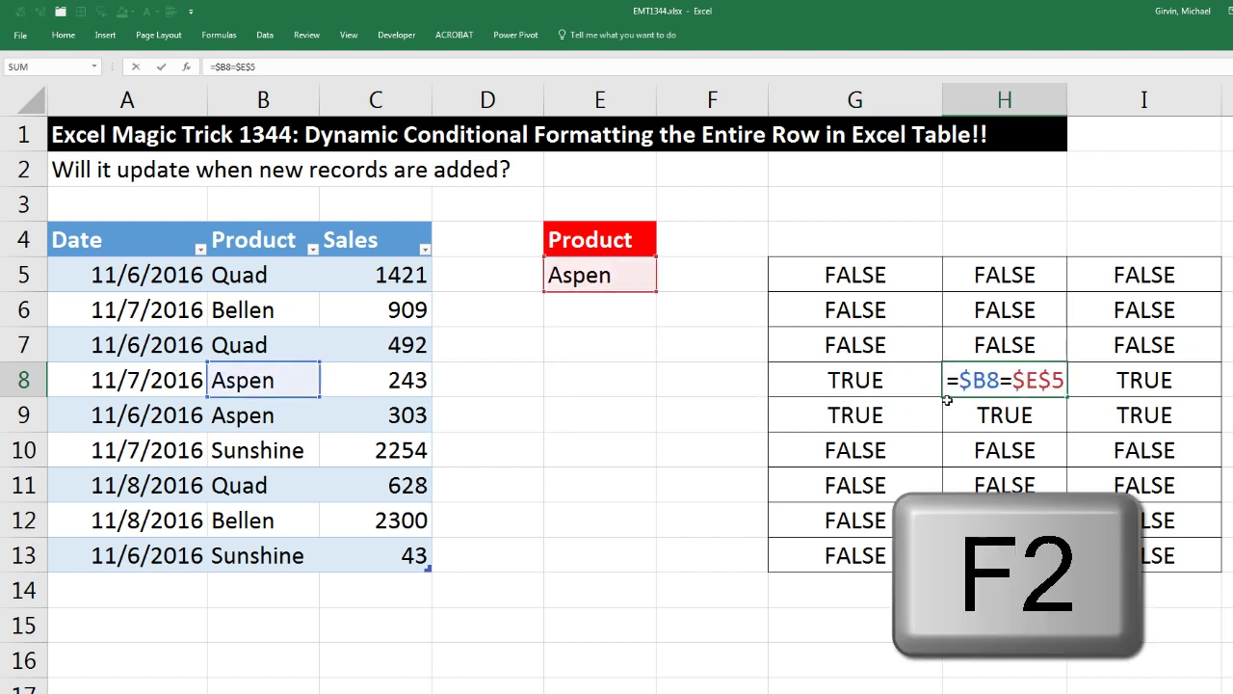
pyautogui.press('Tab')
pyautogui.press('F2')
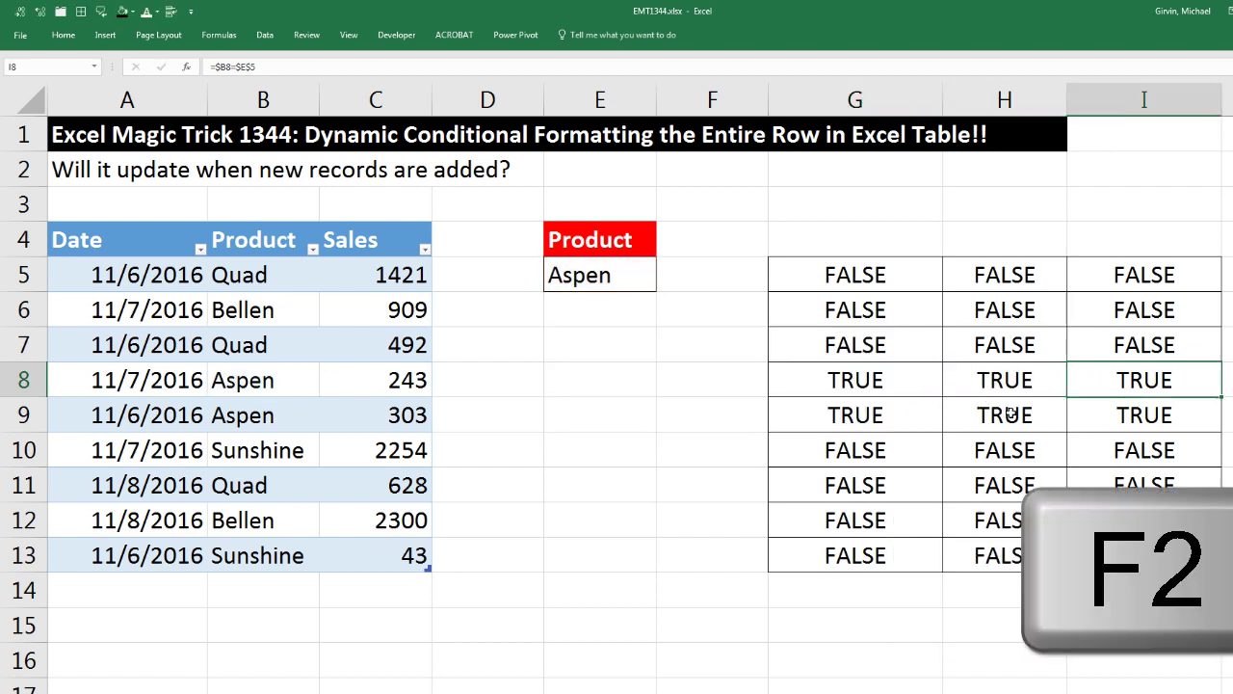
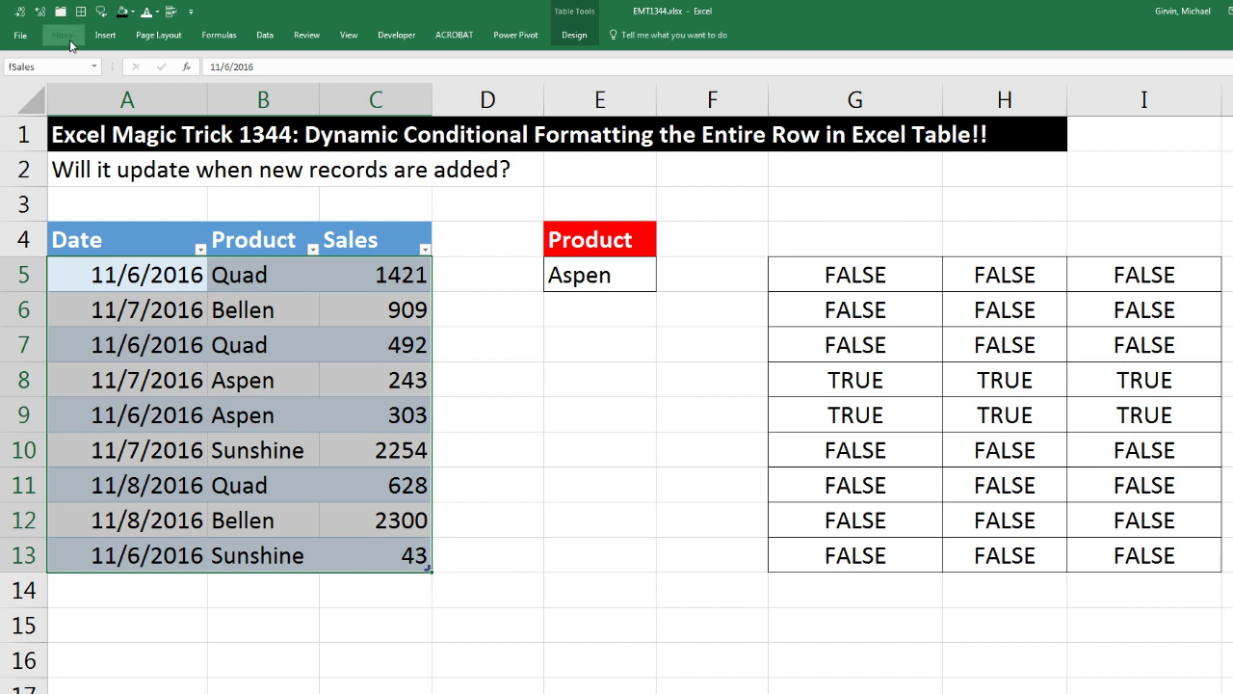
pyautogui.click(63, 34)
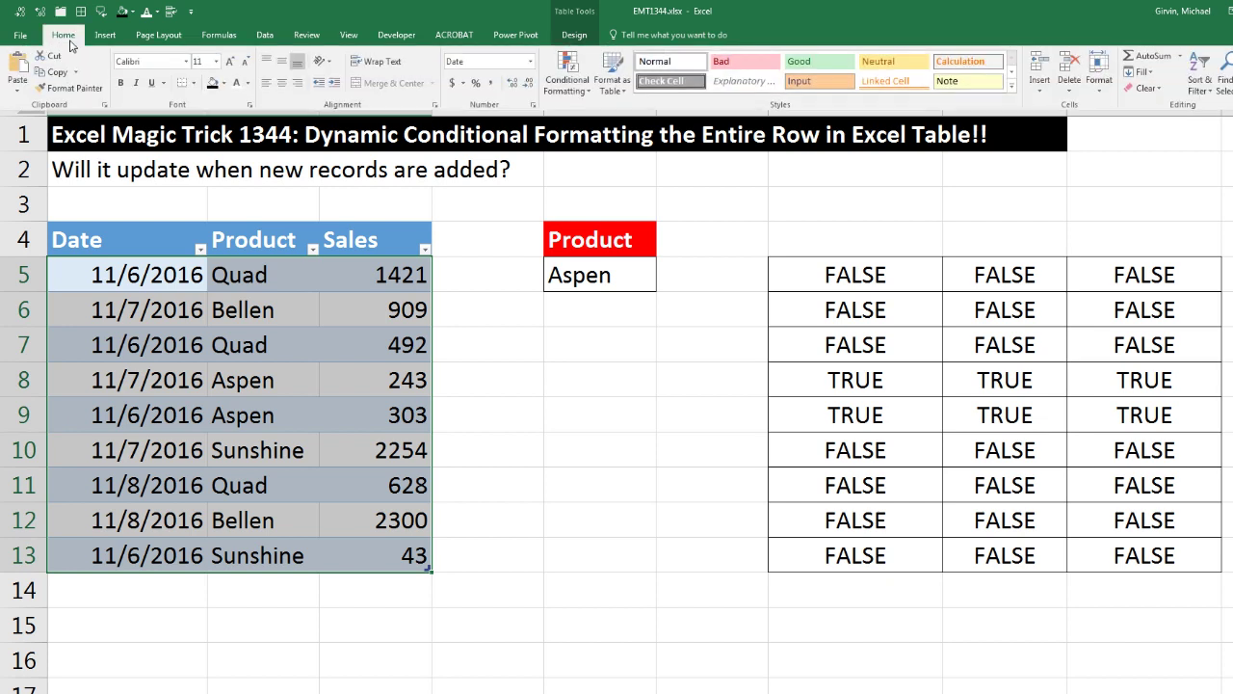
pyautogui.click(584, 97)
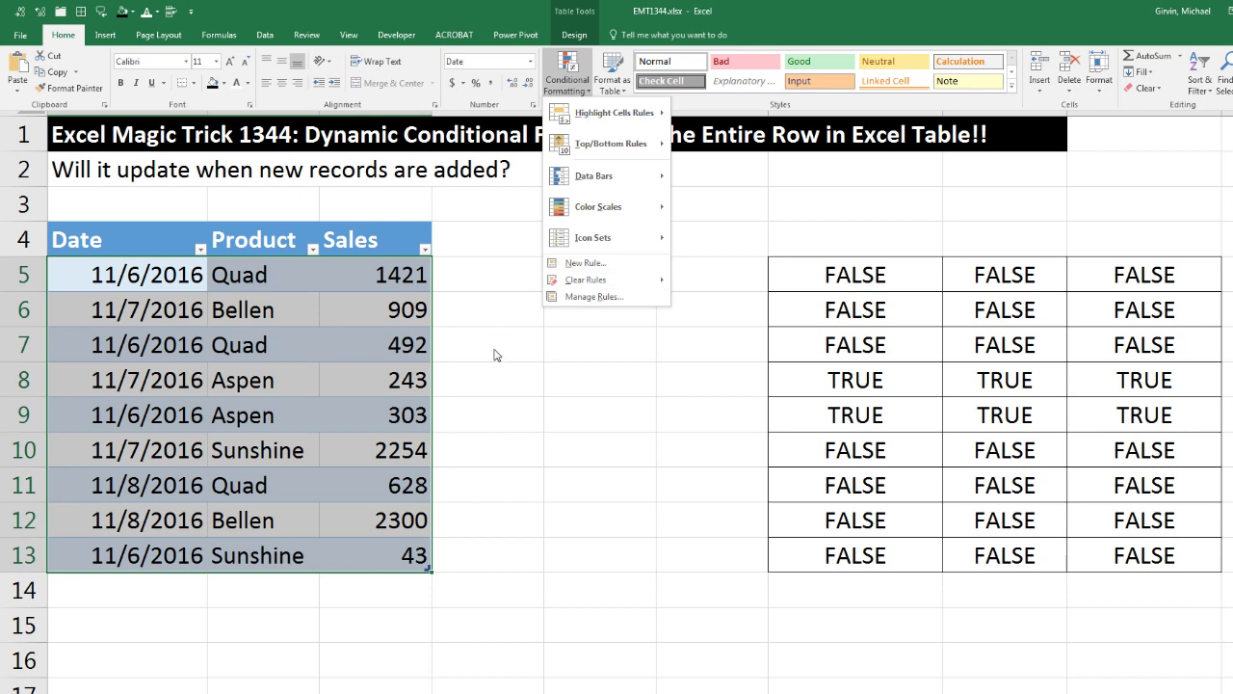
pyautogui.press('Escape')
pyautogui.press('Escape')
# Start a new conditional formatting rule for A5:C13 that uses the formula =$B5=$E$5.
pyautogui.press('alt')
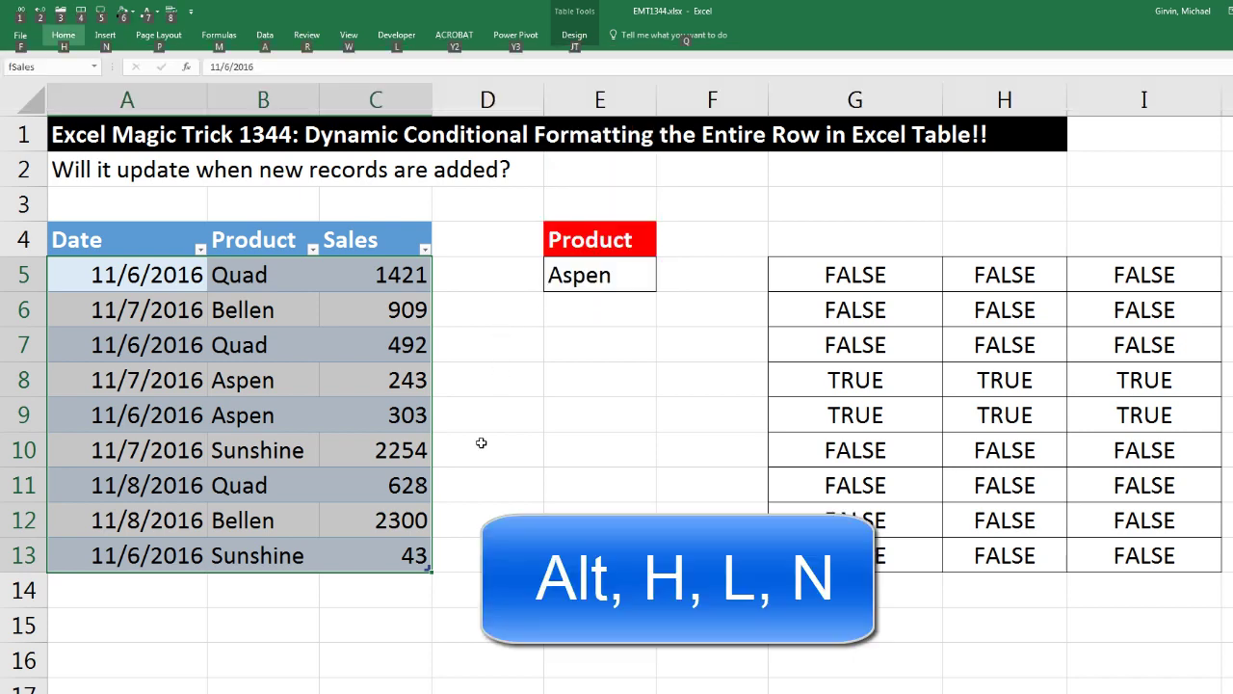
pyautogui.press('h')
pyautogui.press('l')
pyautogui.press('n')
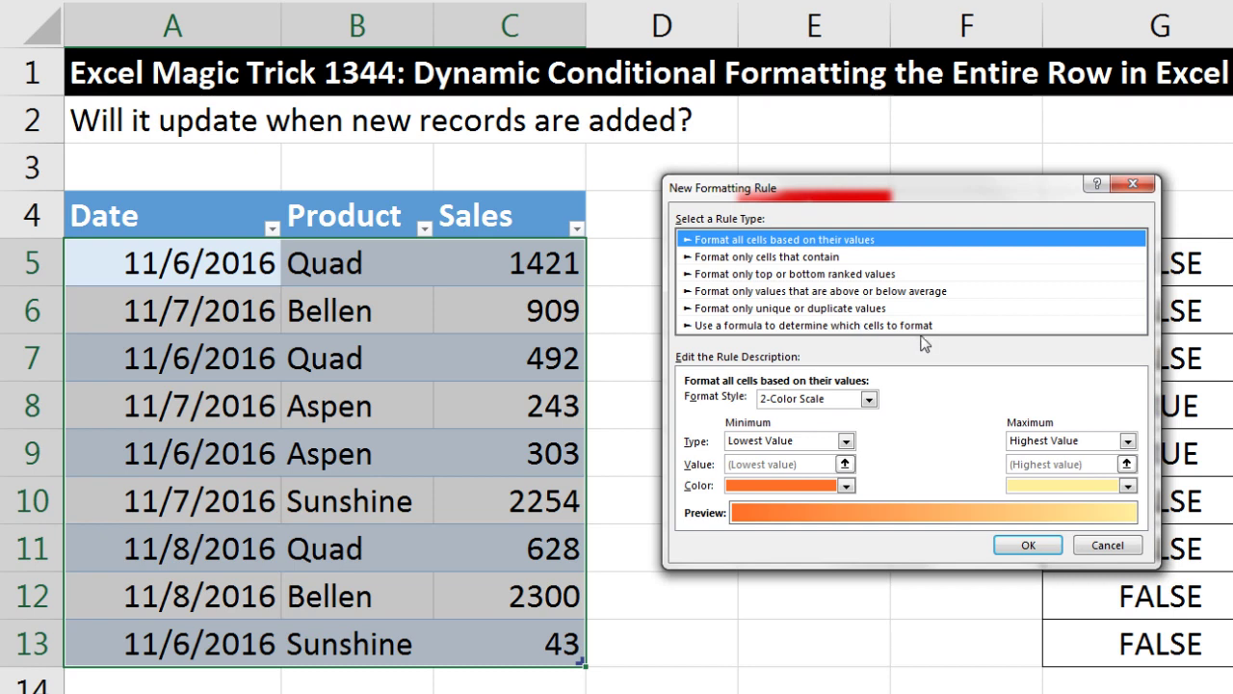
pyautogui.press('pagedown')
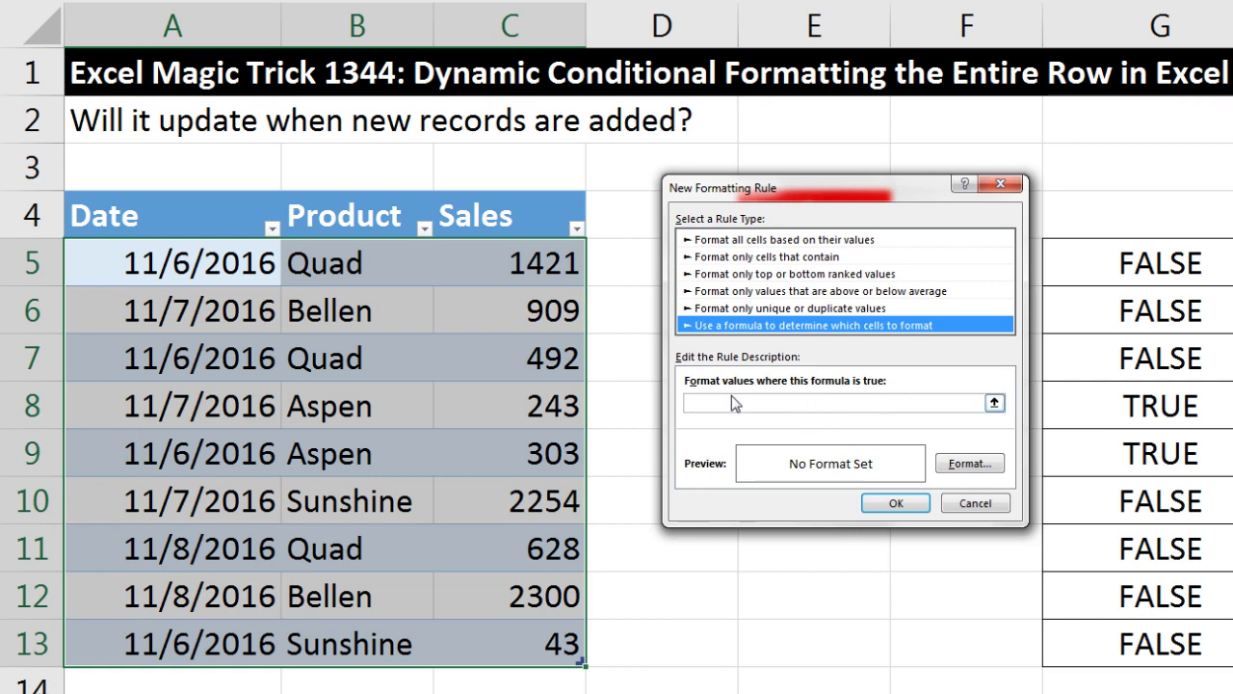
pyautogui.press('Tab')
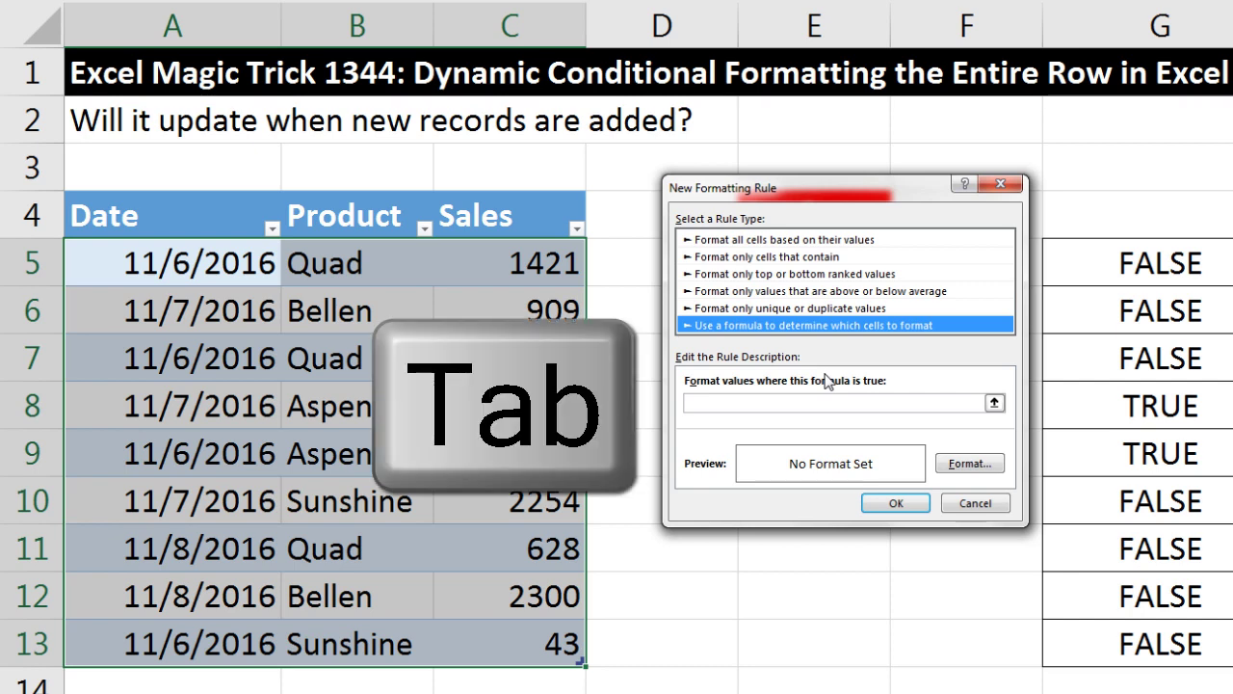
pyautogui.hotkey('ctrl', 'v')
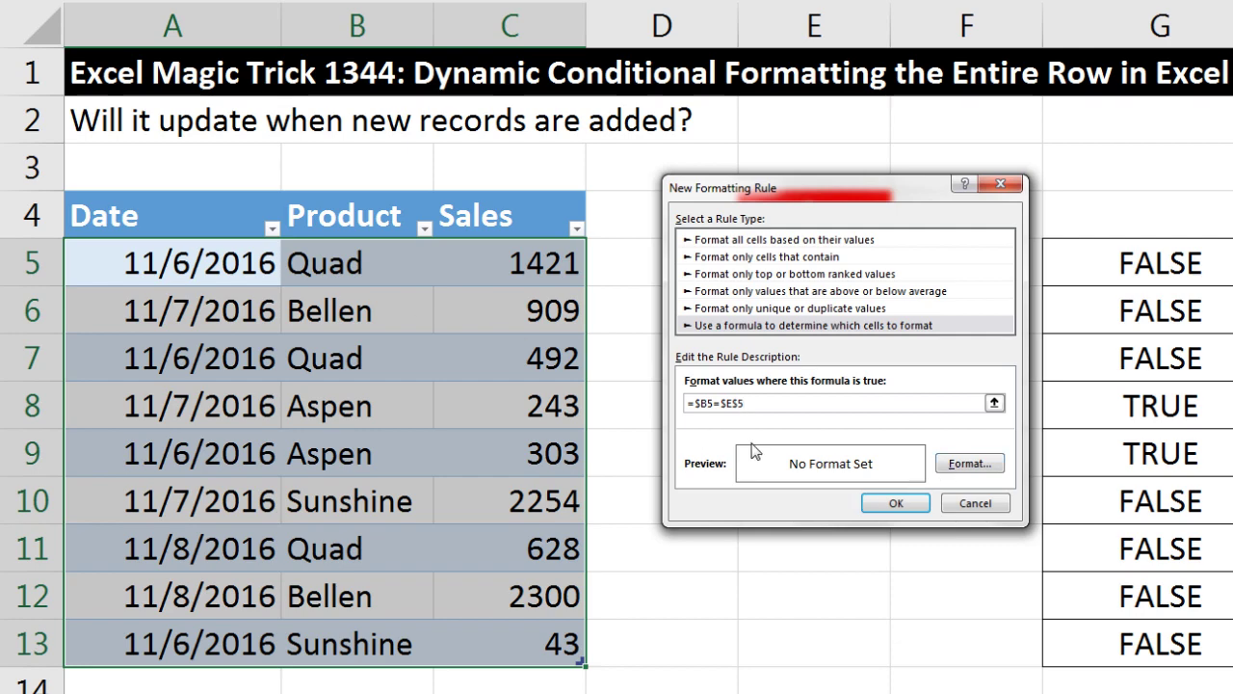
# Give the rule a yellow background fill and apply it to the selected table records.
pyautogui.click(964, 464)
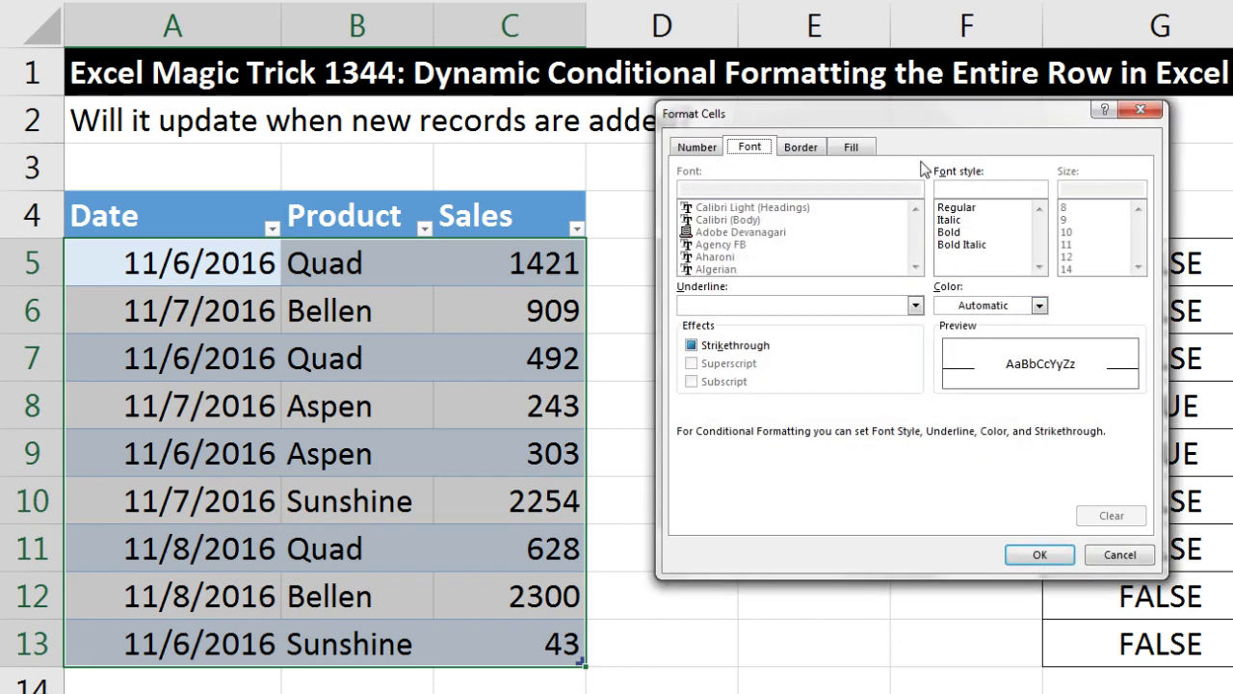
pyautogui.click(852, 146)
pyautogui.click(746, 334)
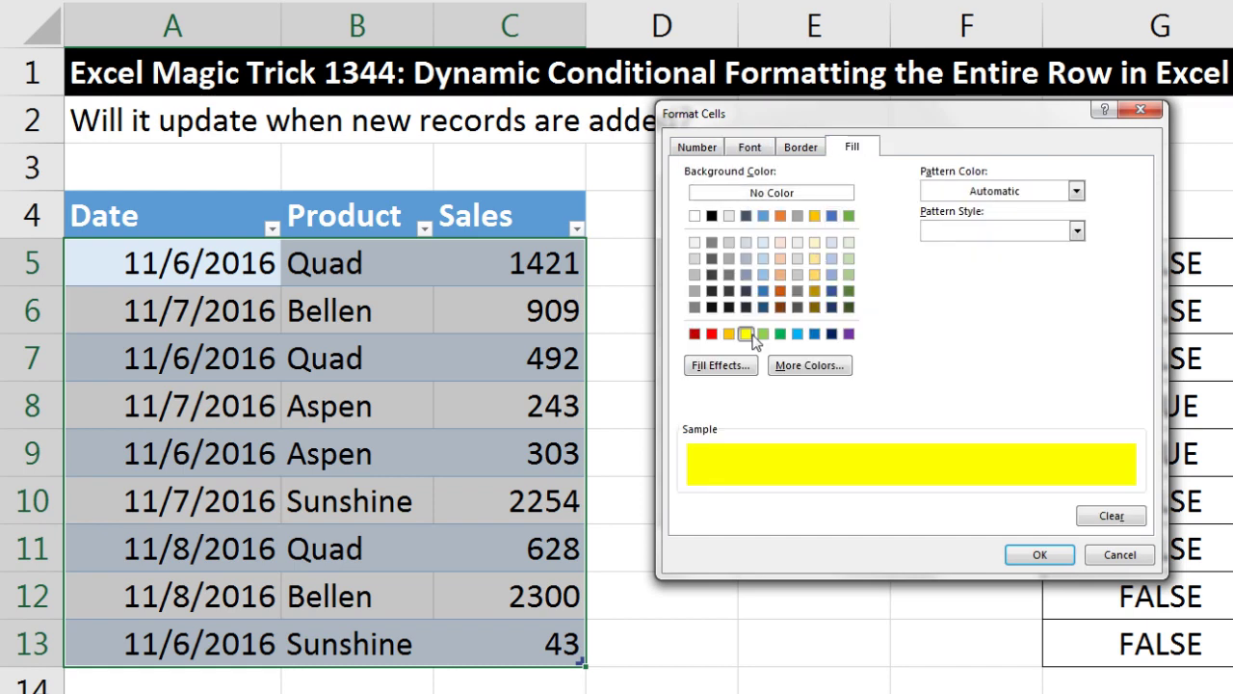
pyautogui.click(698, 149)
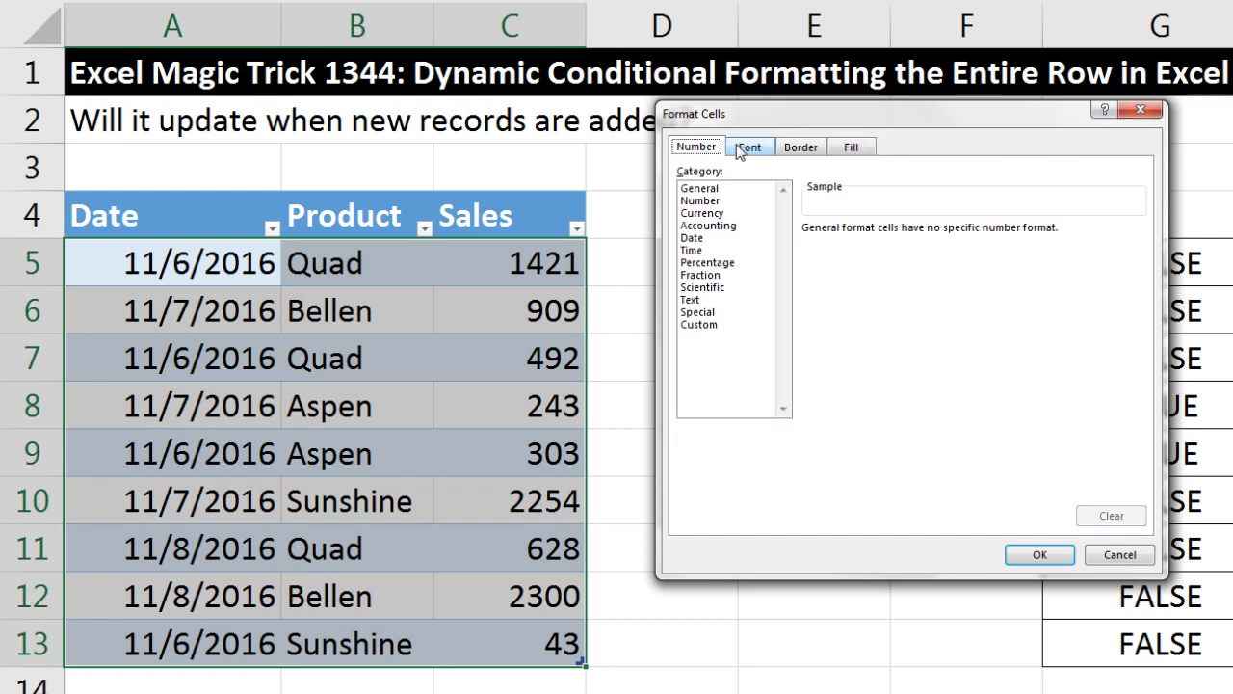
pyautogui.click(749, 149)
pyautogui.click(800, 150)
pyautogui.click(852, 148)
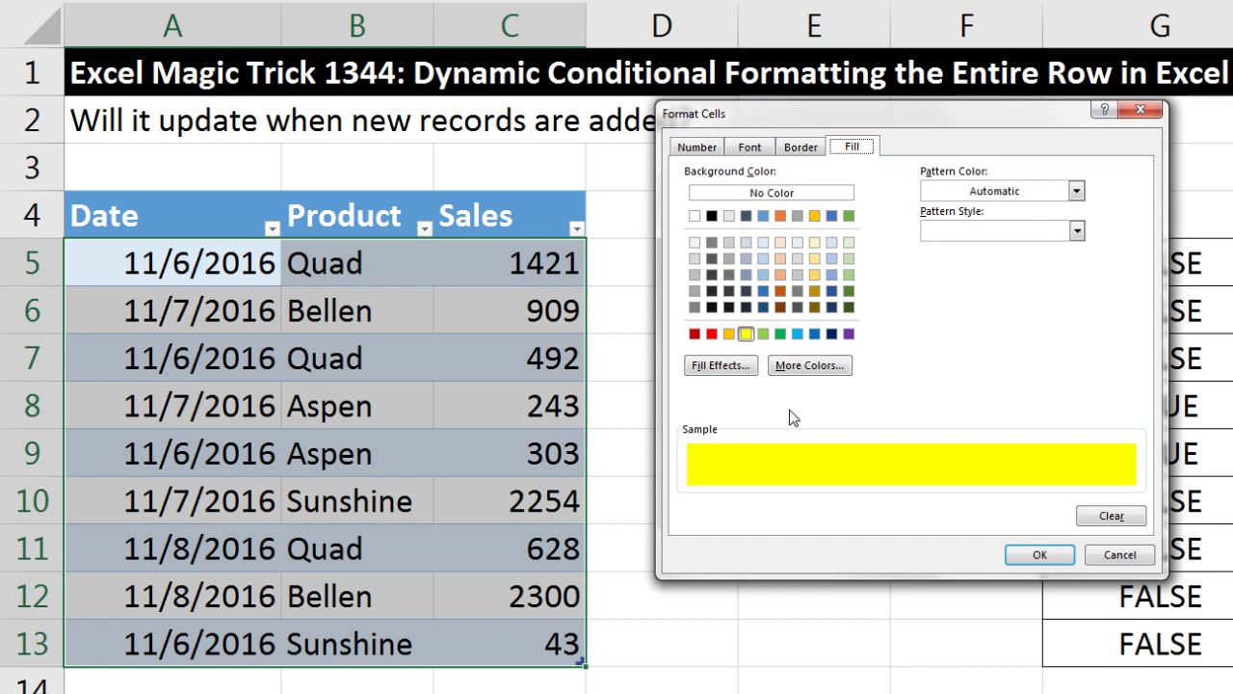
pyautogui.click(1031, 556)
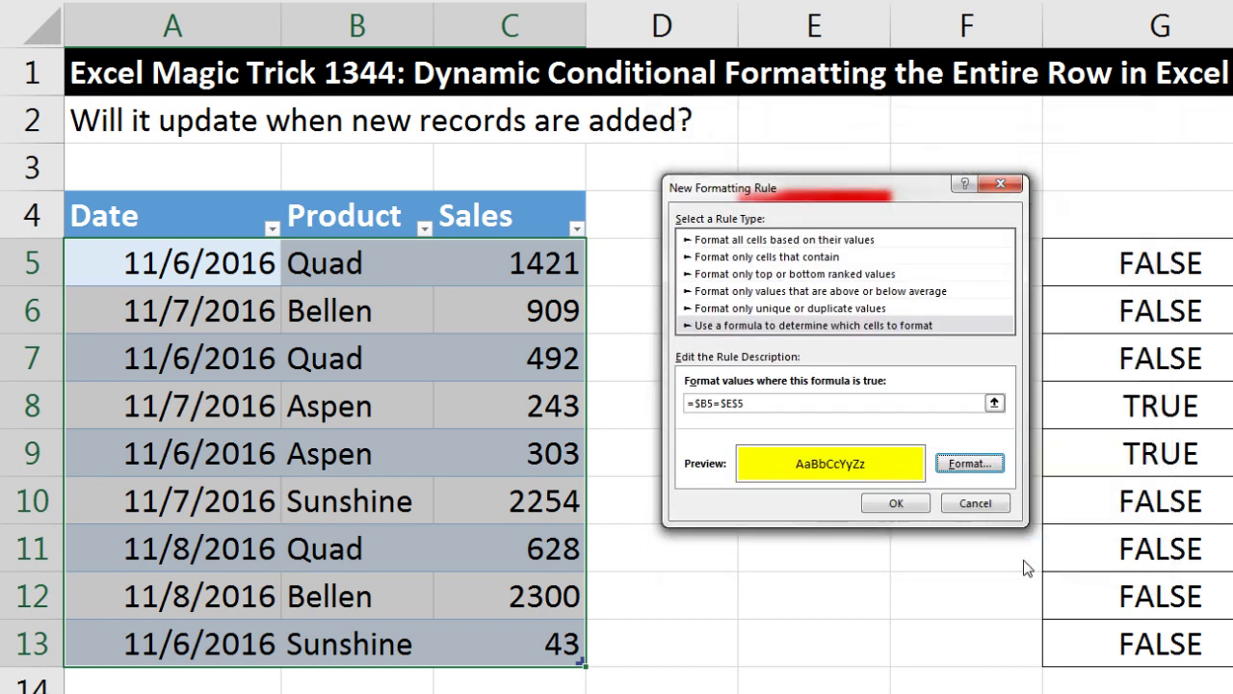
pyautogui.click(895, 503)
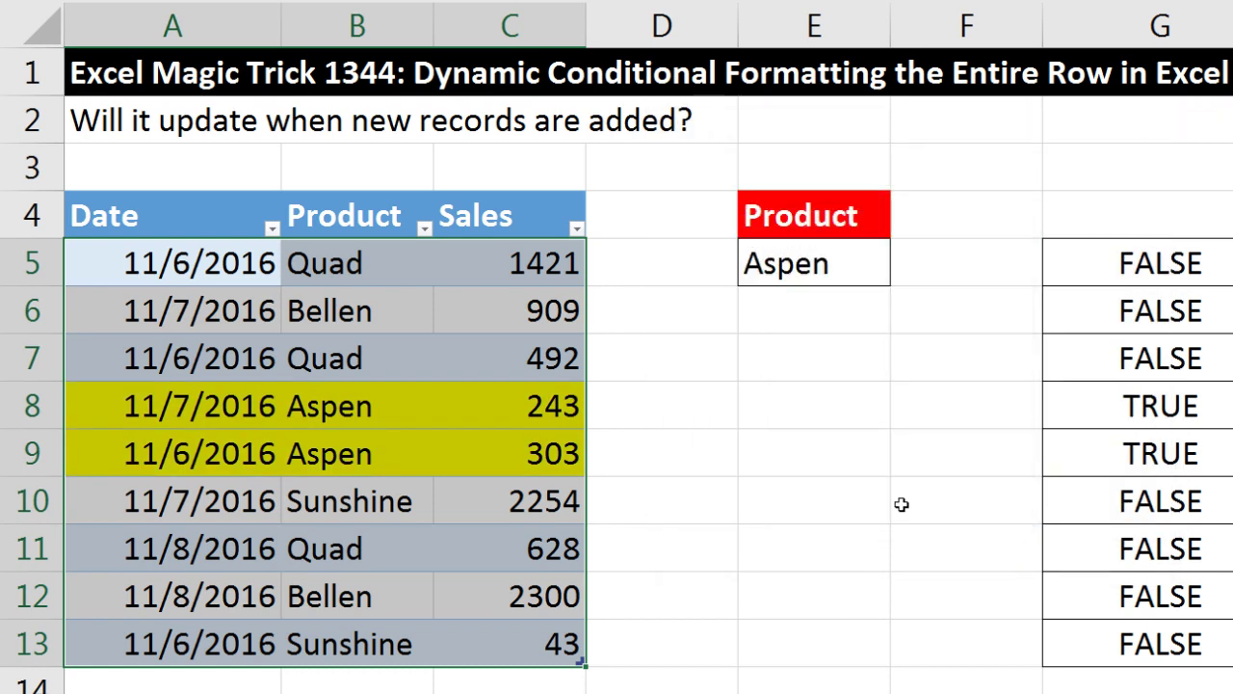
# Choose Sunshine as the product in E5 to test the row highlighting.
pyautogui.click(785, 274)
pyautogui.click(899, 277)
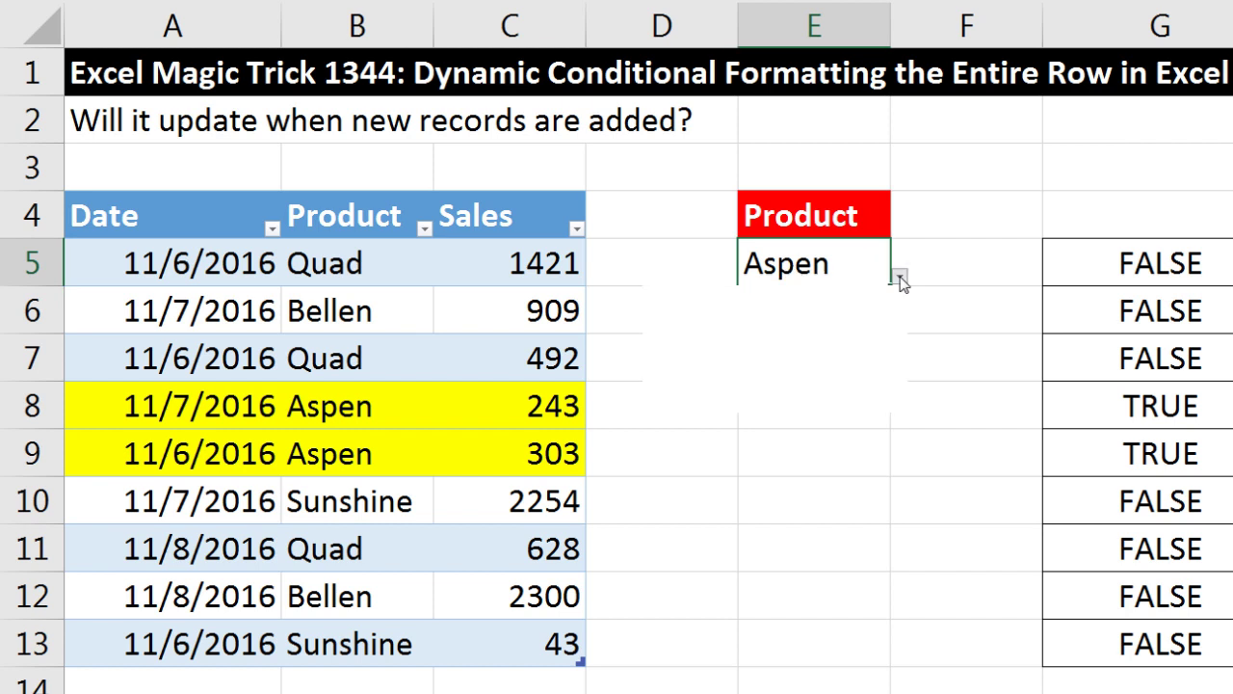
pyautogui.click(788, 343)
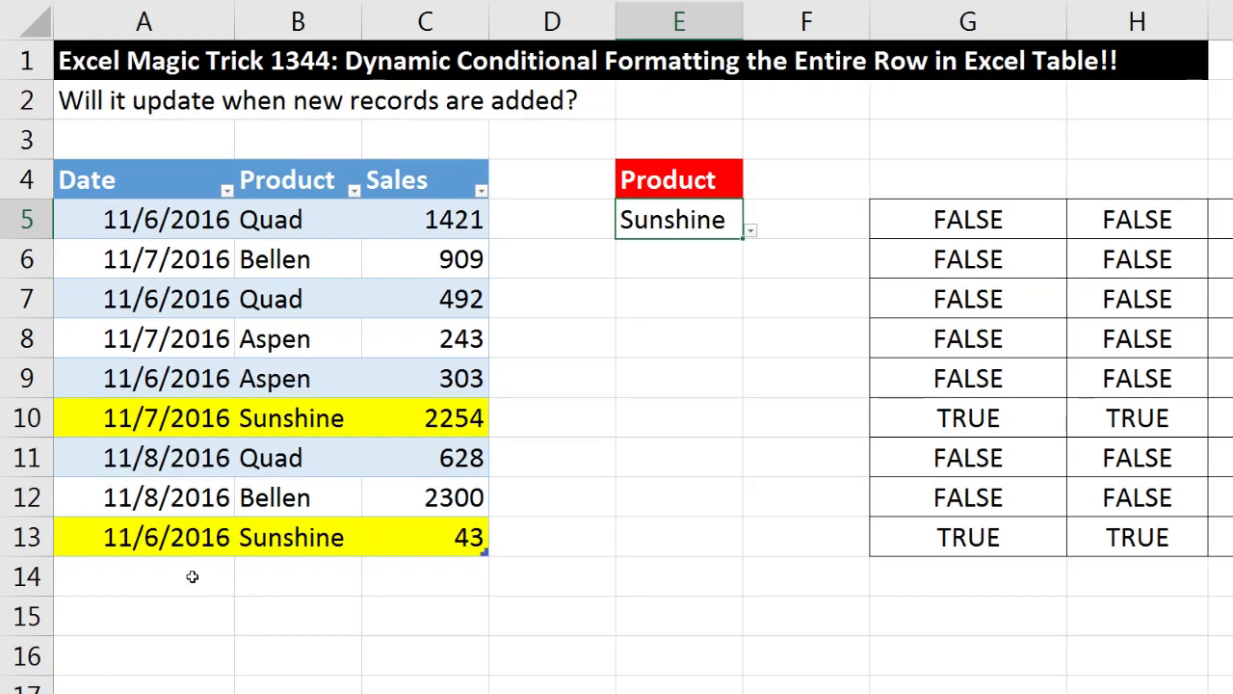
# Add a record in row 14 below the table with date 11/12/2016, product Sunshine and sales 55.
pyautogui.click(455, 541)
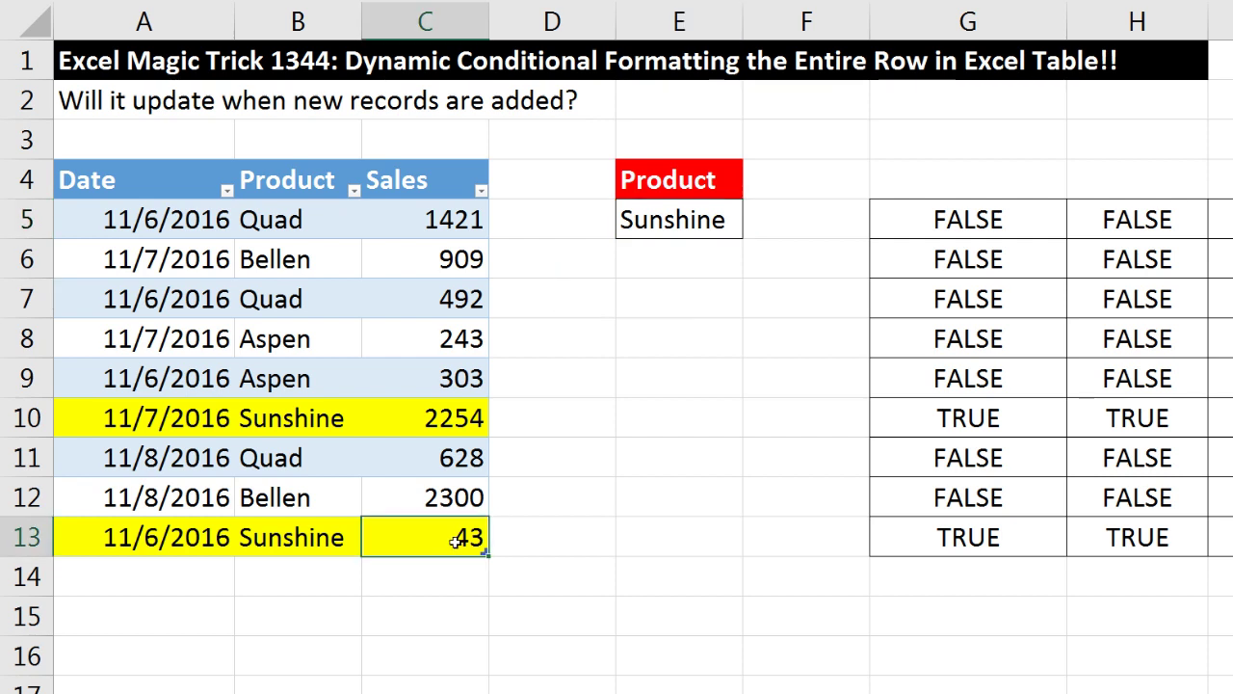
pyautogui.click(162, 570)
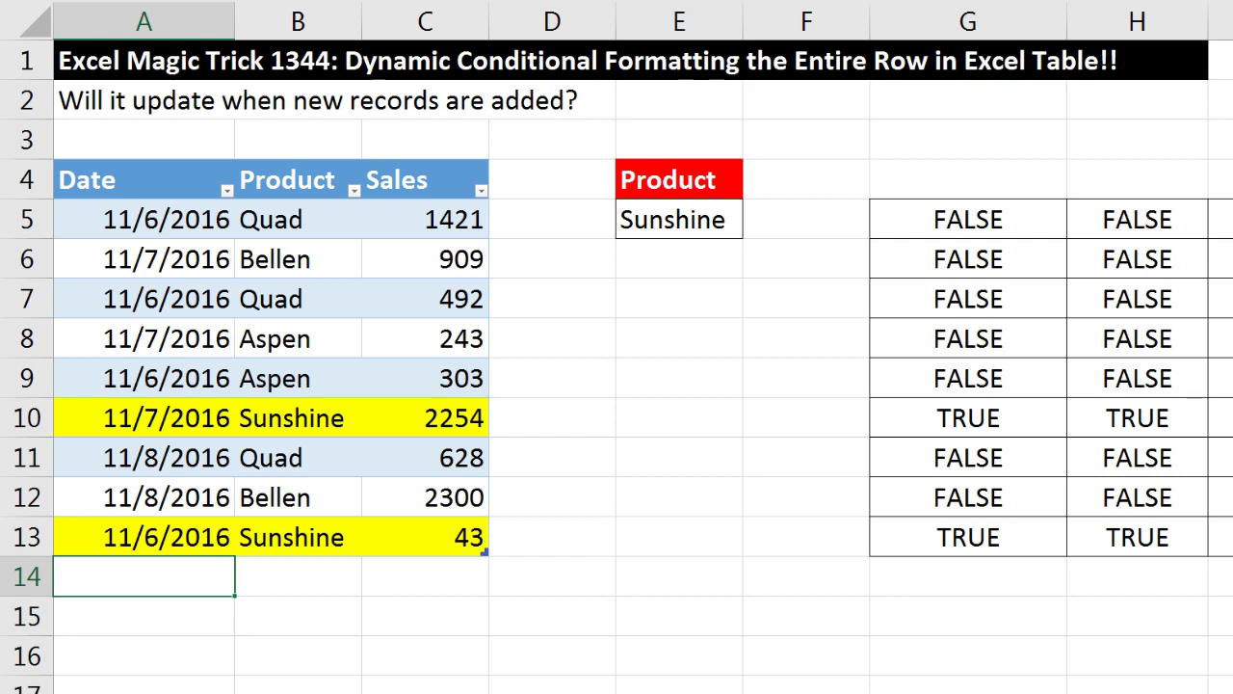
pyautogui.write('11/12/2016')
pyautogui.press('Tab')
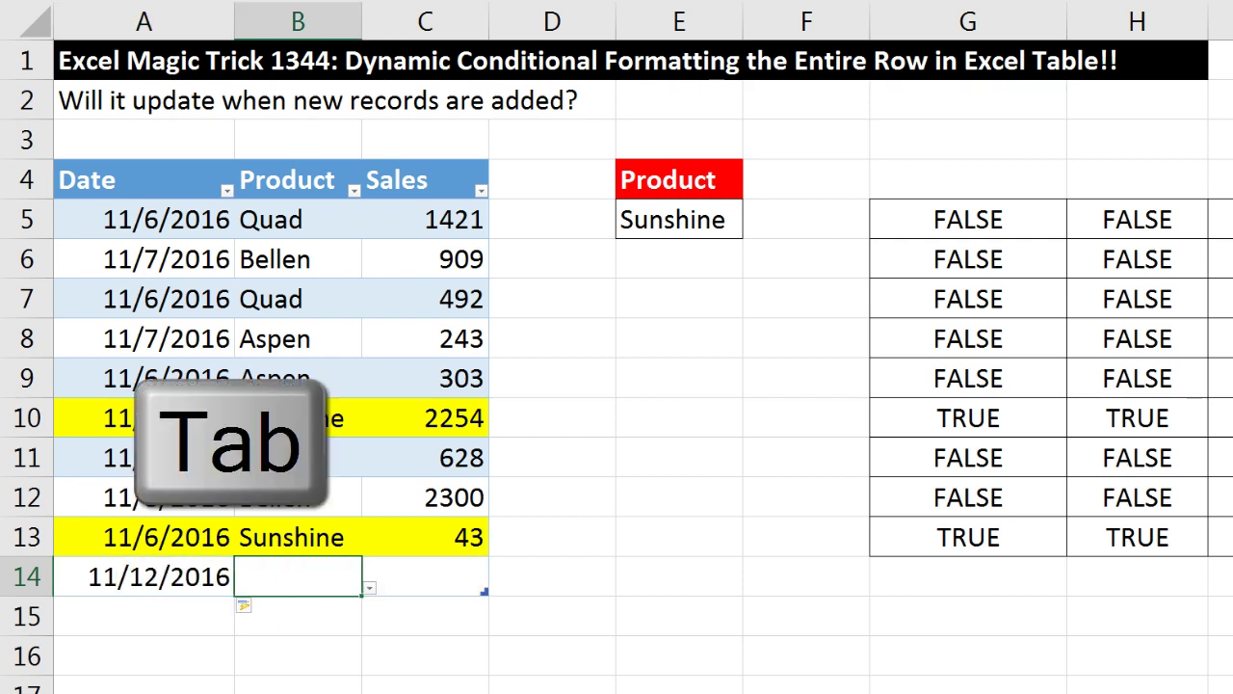
pyautogui.write('sunshine')
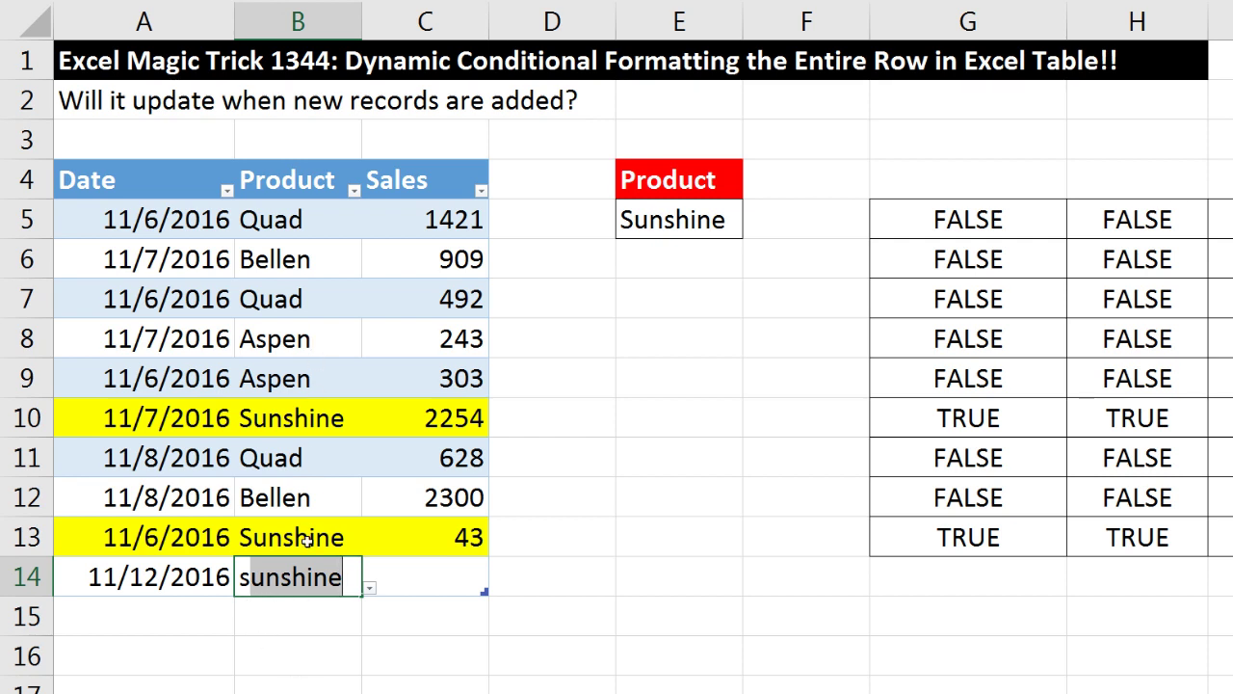
pyautogui.press('Tab')
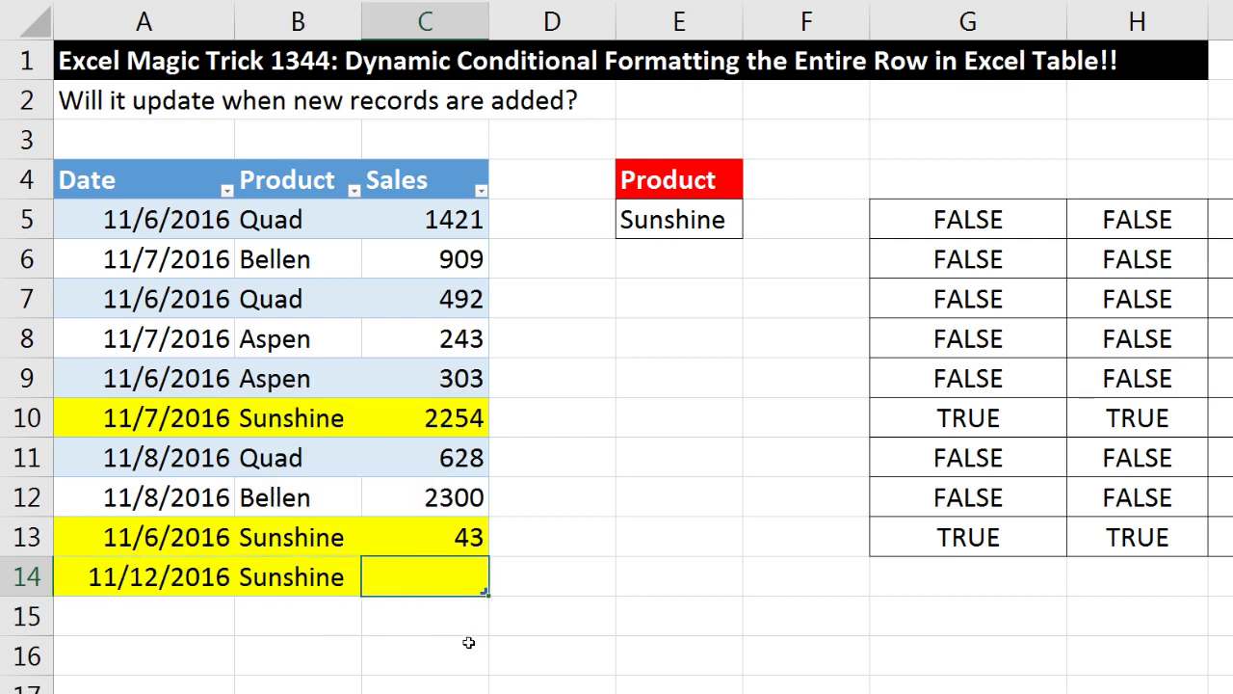
pyautogui.write('55')
pyautogui.press('Tab')
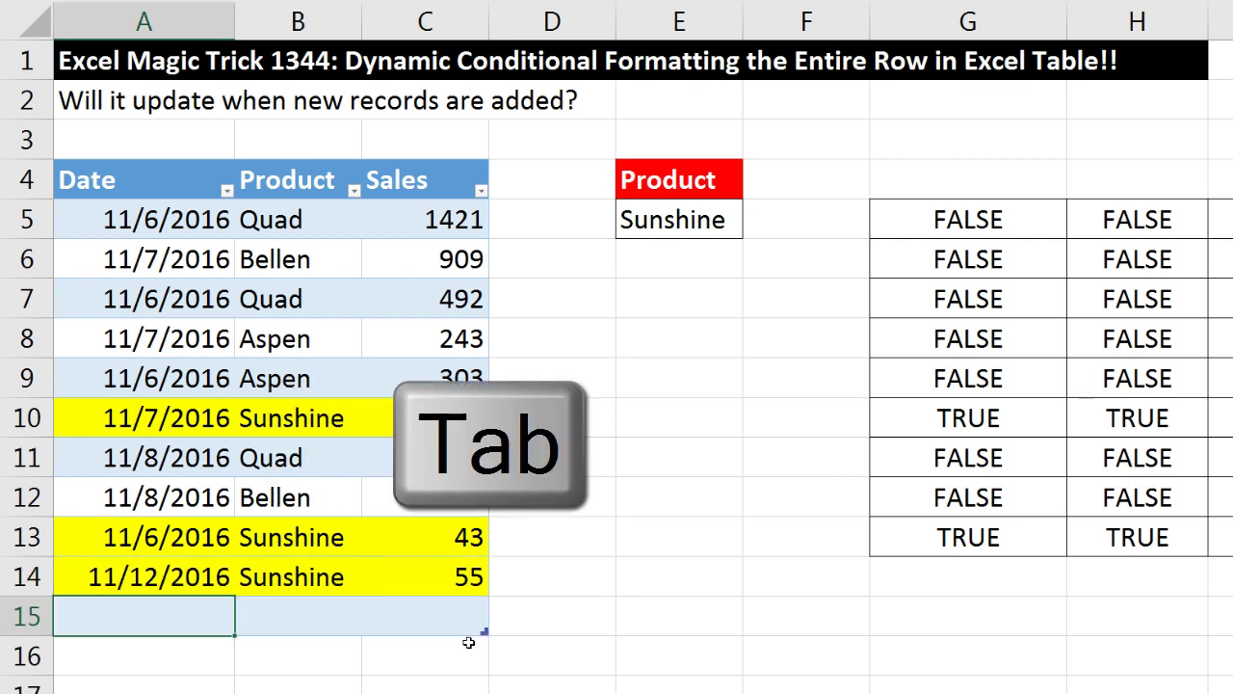
# Add a record in row 15 that repeats the date above, with product Quad and sales 43.
pyautogui.hotkey('ctrl', "'")
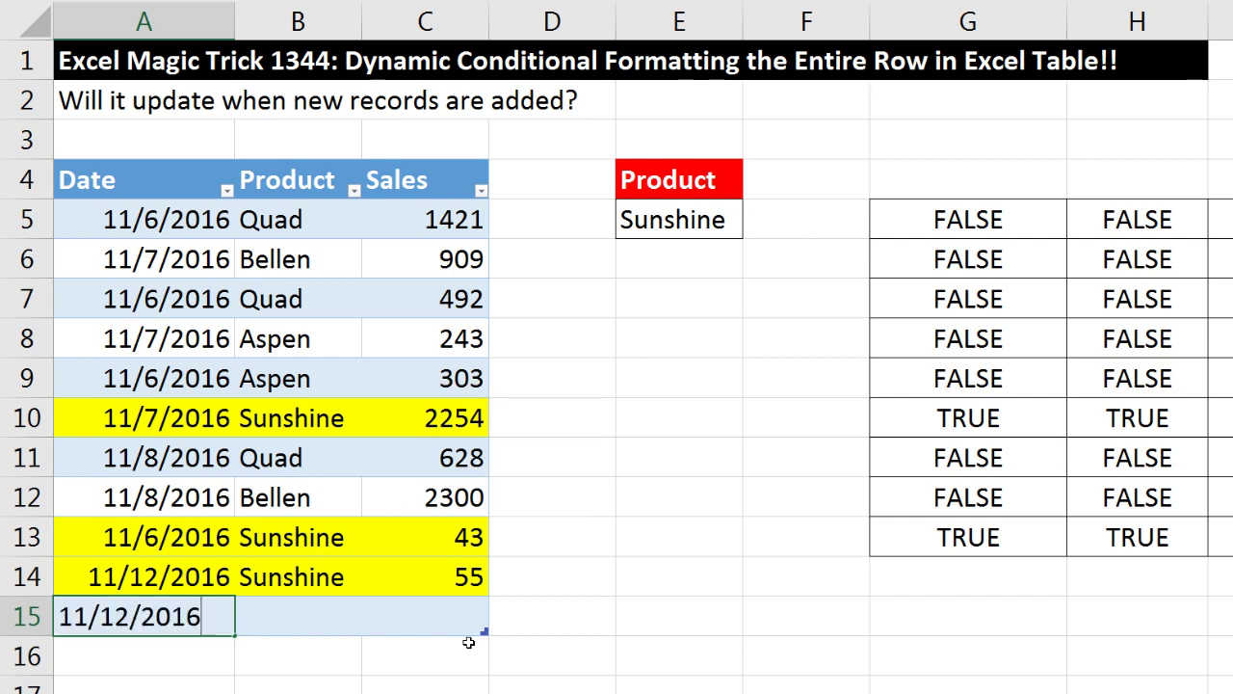
pyautogui.press('Tab')
pyautogui.write('Quad')
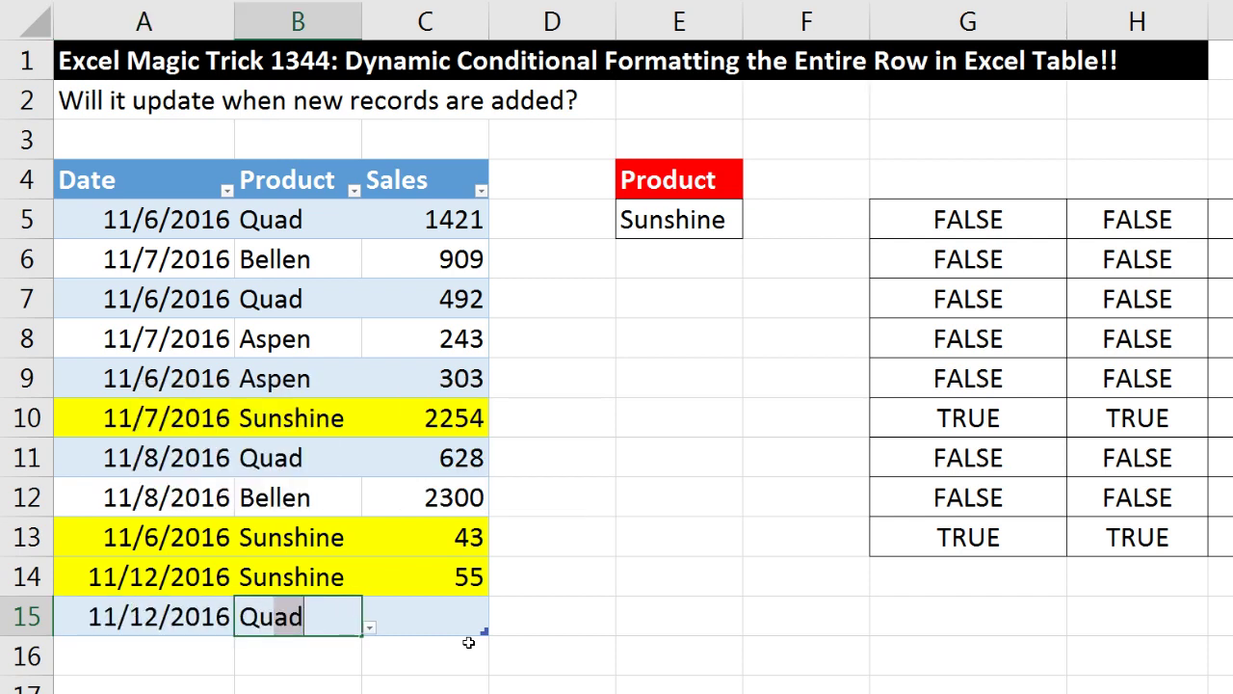
pyautogui.press('Tab')
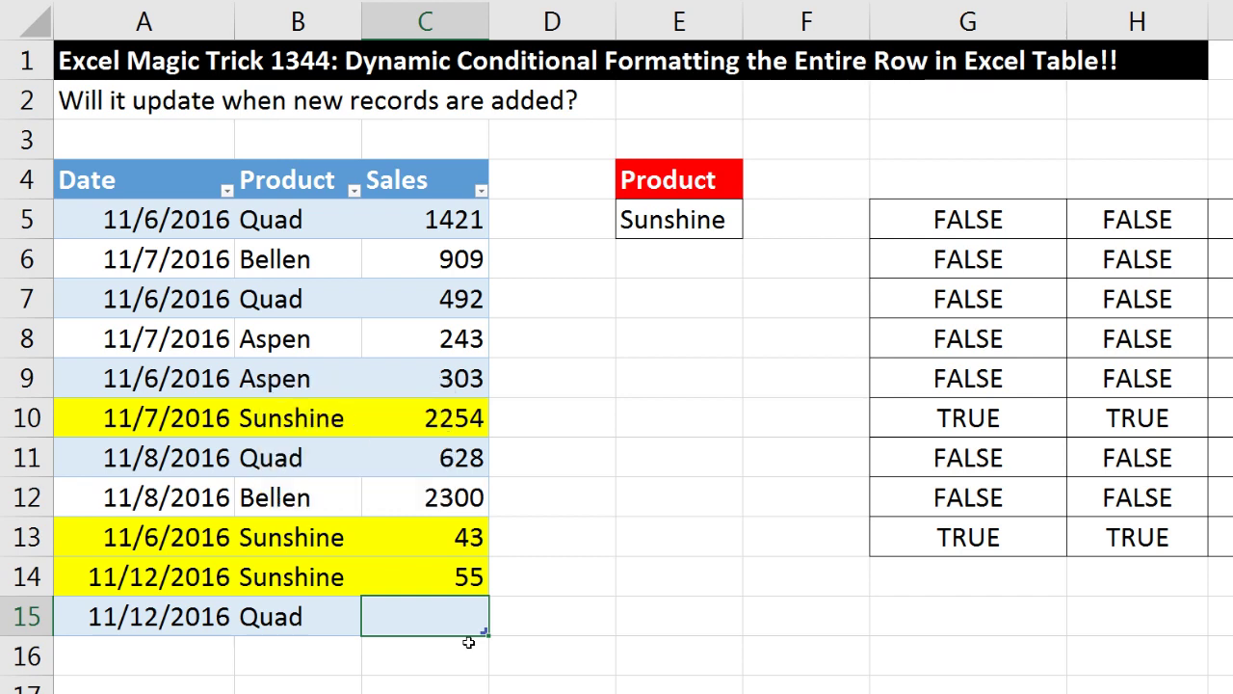
pyautogui.write('43')
pyautogui.hotkey('ctrl', 'Return')
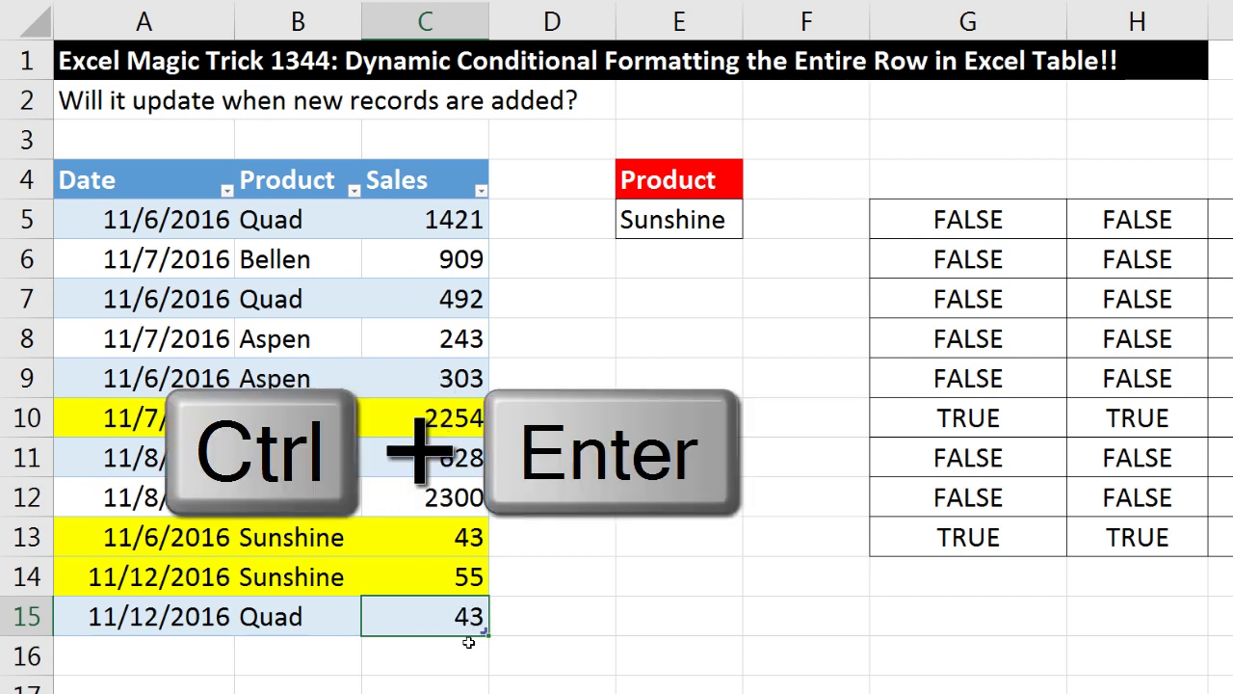
pyautogui.press('Return')
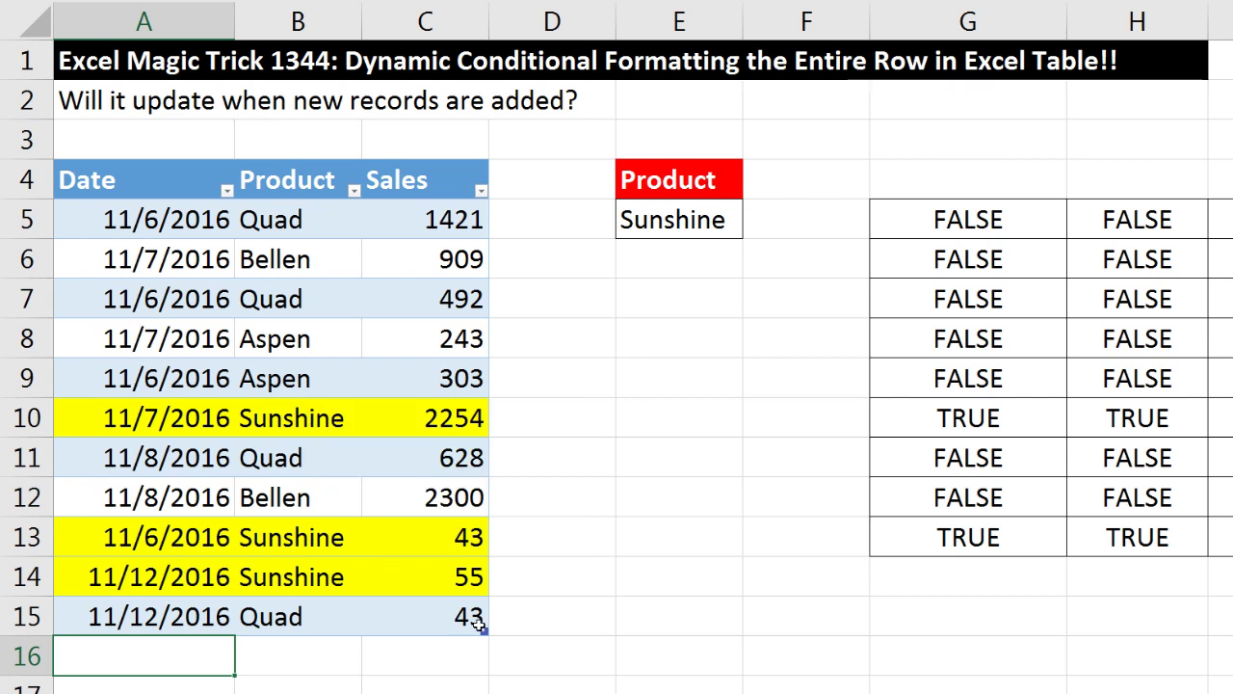
# Choose Quad as the product in E5 to test the highlighting with the added records.
pyautogui.click(684, 220)
pyautogui.click(750, 232)
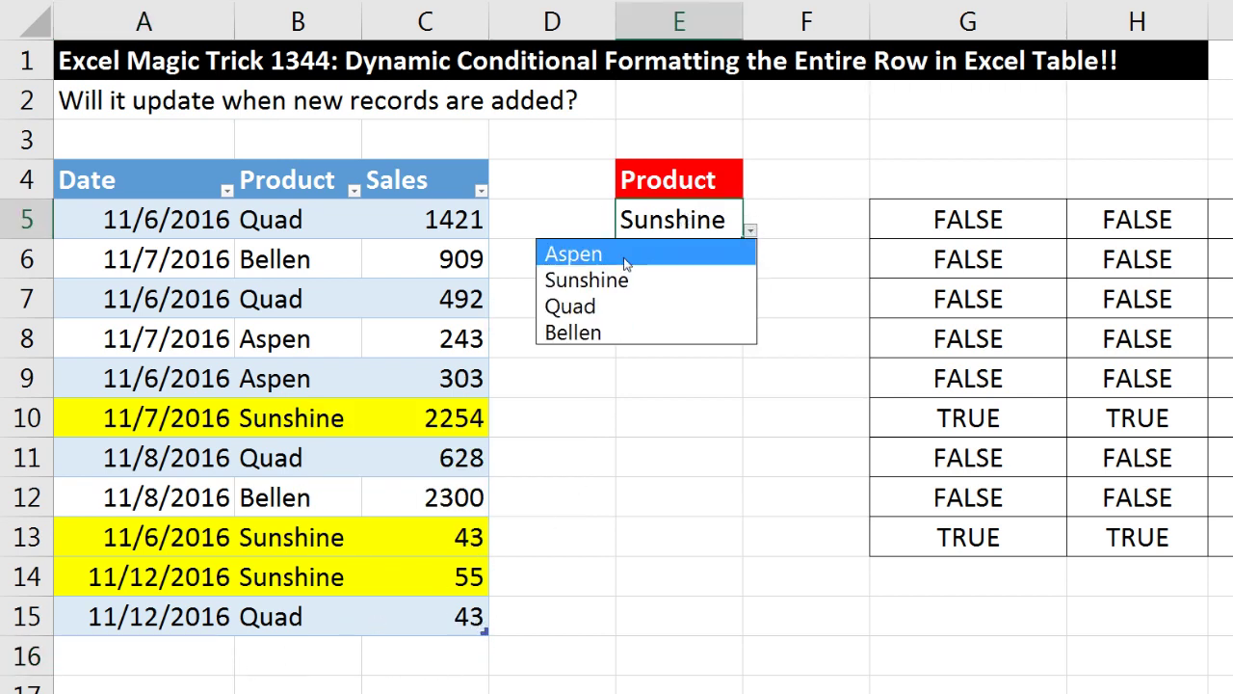
pyautogui.click(582, 307)
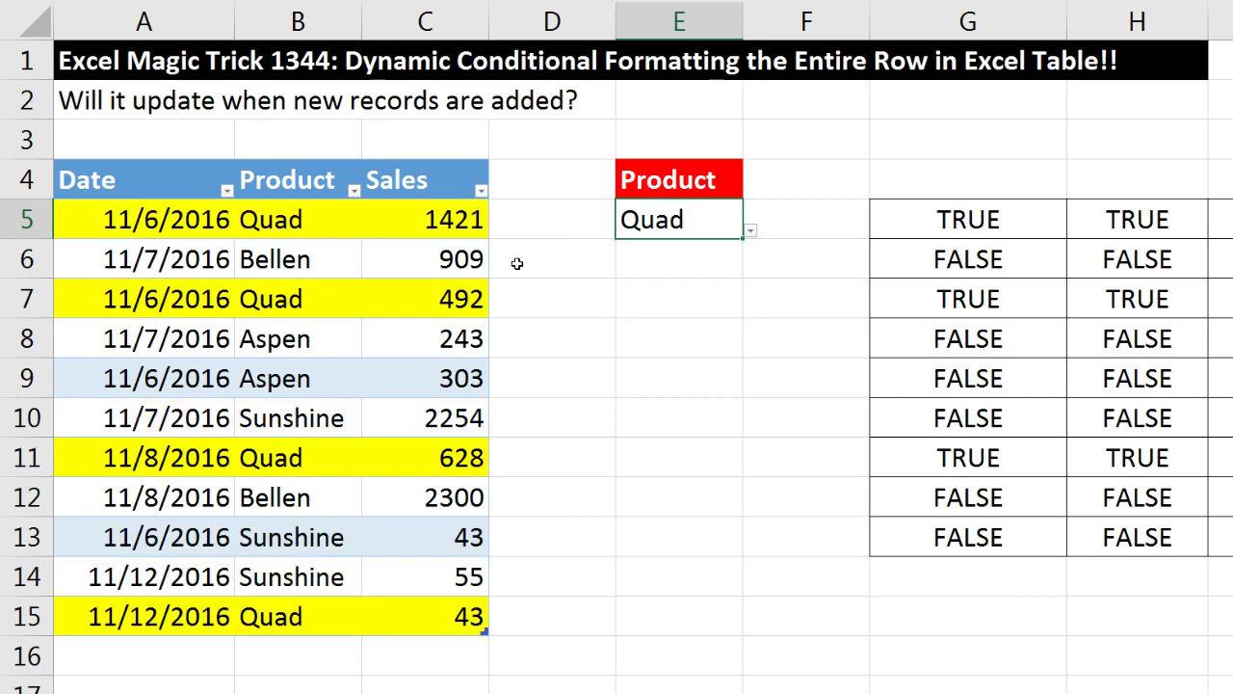